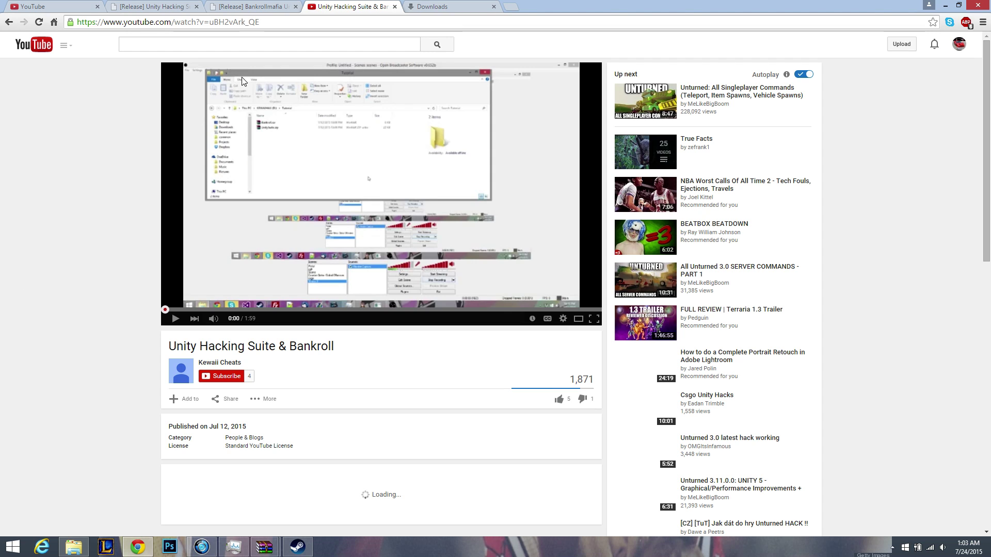
- Review the Unity Hacking Suite v0.2 and Bankrollmafia Unturned hack v1.1 forum threads and the Unity Hacking Suite & Bankroll video
click(258, 6)
click(172, 6)
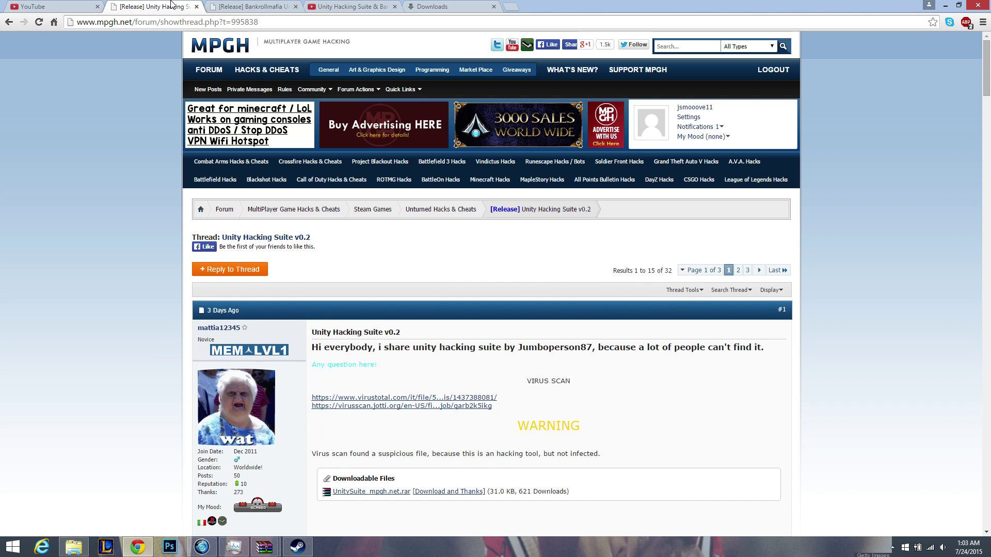
click(238, 7)
scroll(392, 125, up, 1)
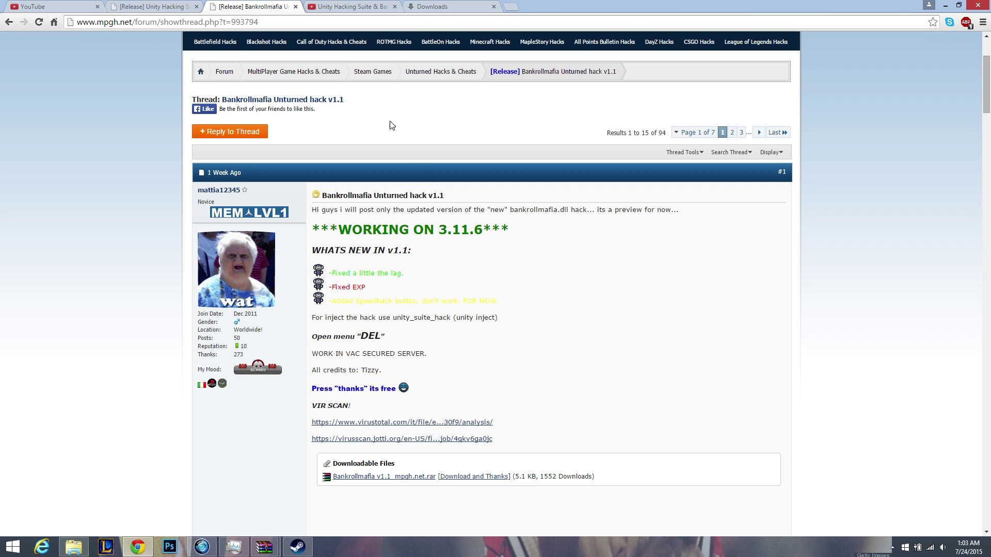
scroll(391, 126, down, 1)
scroll(391, 125, up, 1)
click(173, 5)
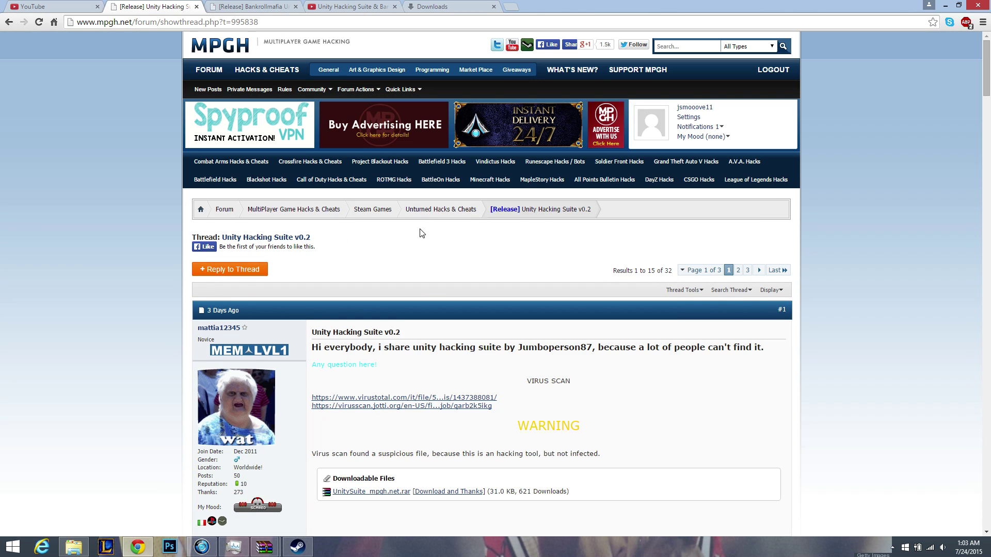
scroll(450, 320, down, 4)
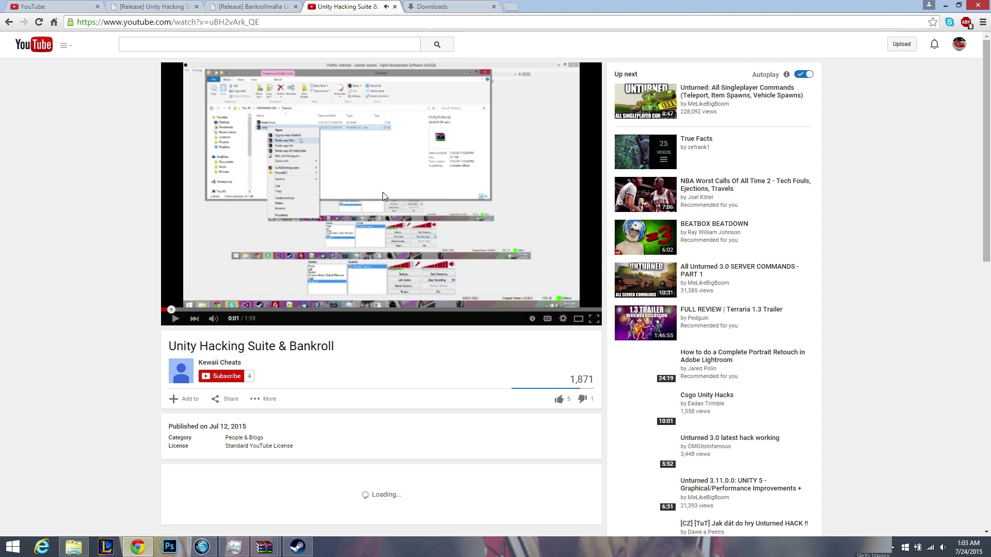
scroll(144, 226, down, 3)
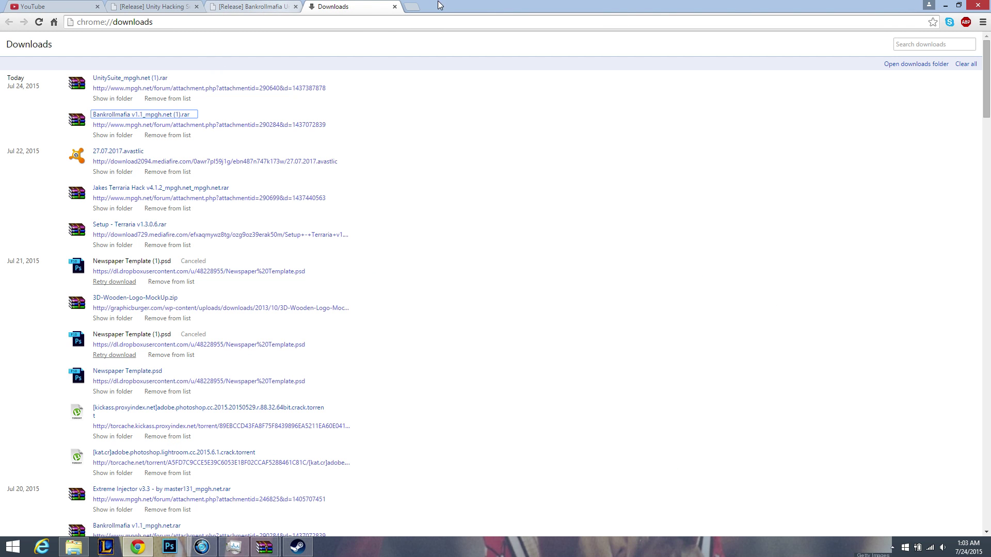
- Examine the Bankrollmafia v1.1 post's description and the Unity Hacking Suite v0.2 post's downloadable file again
click(266, 546)
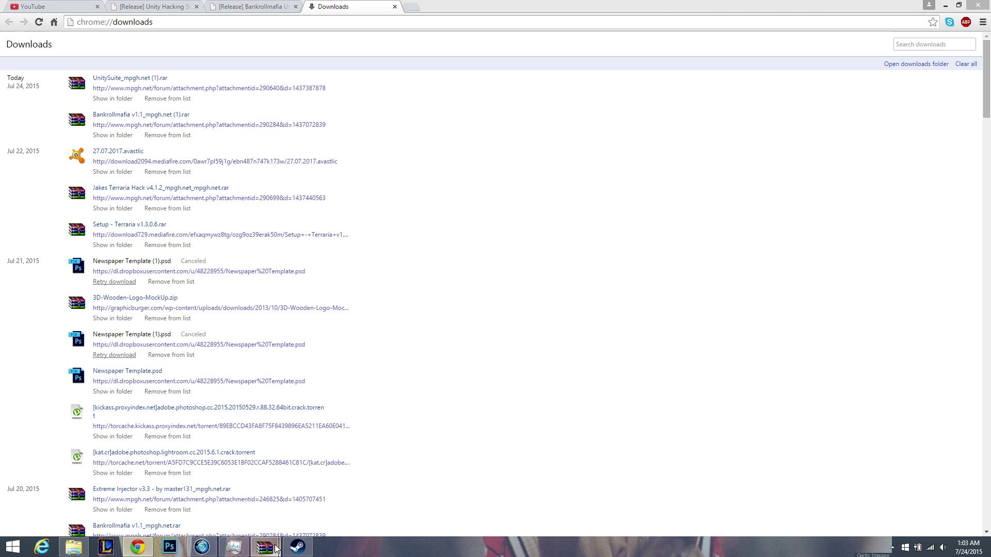
click(434, 289)
key(ctrl+shift+Tab)
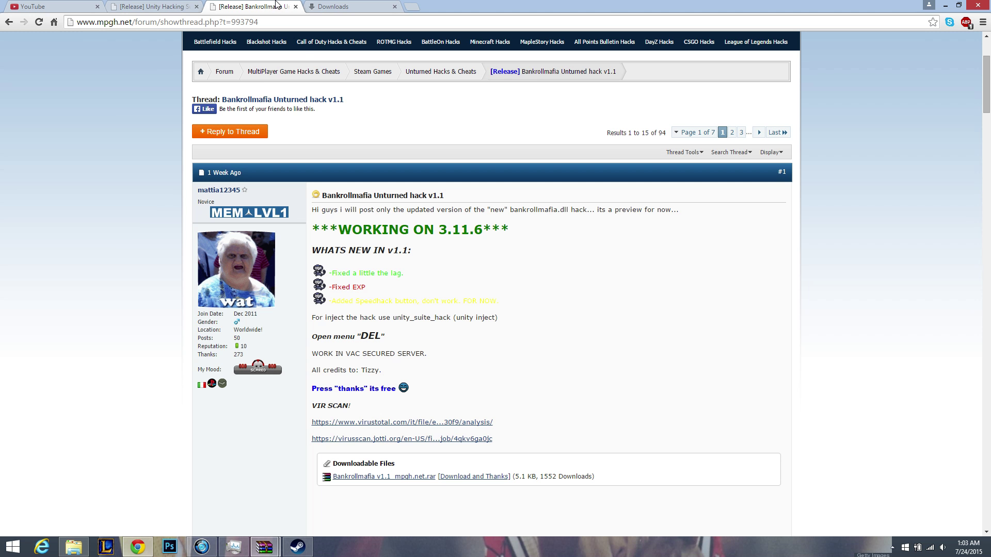
scroll(453, 193, down, 1)
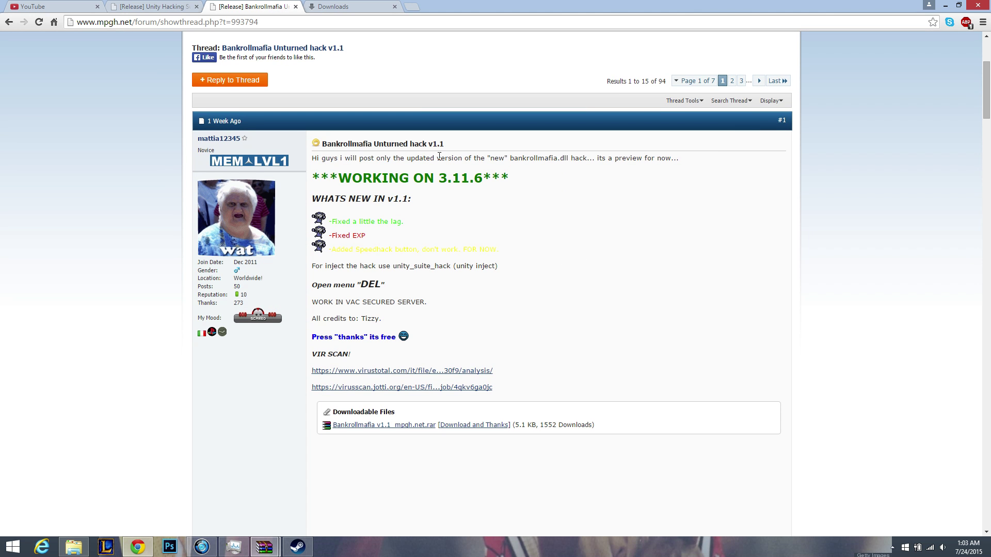
drag(426, 158, 340, 144)
click(537, 195)
click(184, 10)
scroll(409, 186, up, 1)
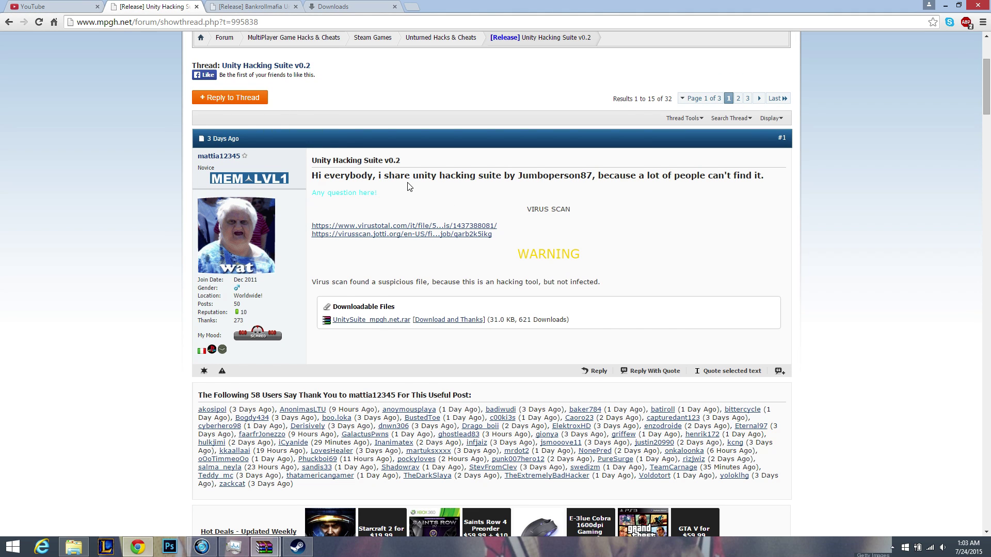
scroll(407, 187, up, 1)
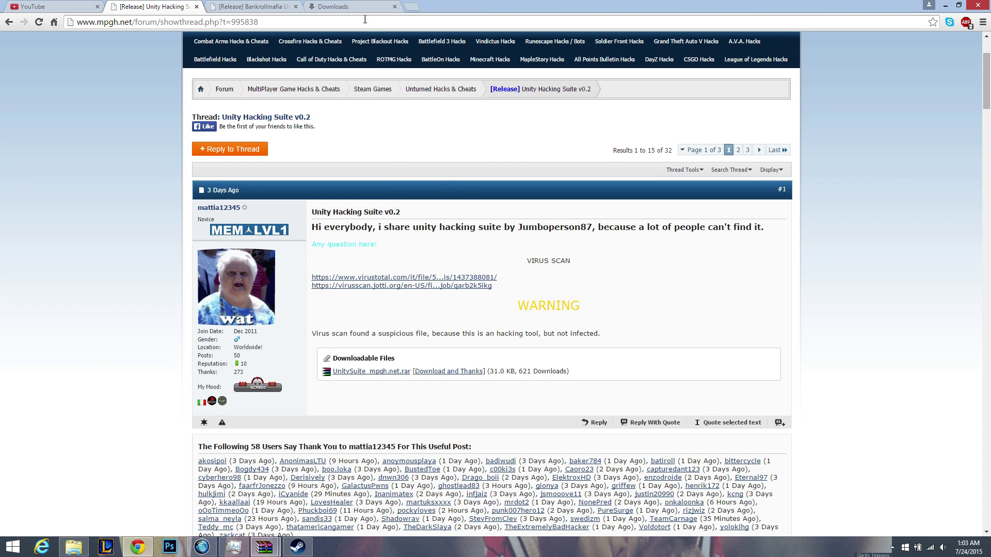
- Open the downloaded Bankrollmafia v1.1 and UnitySuite archives and remove the duplicate Bankrollmafia v1.1 entry from the downloads list
click(356, 7)
click(164, 120)
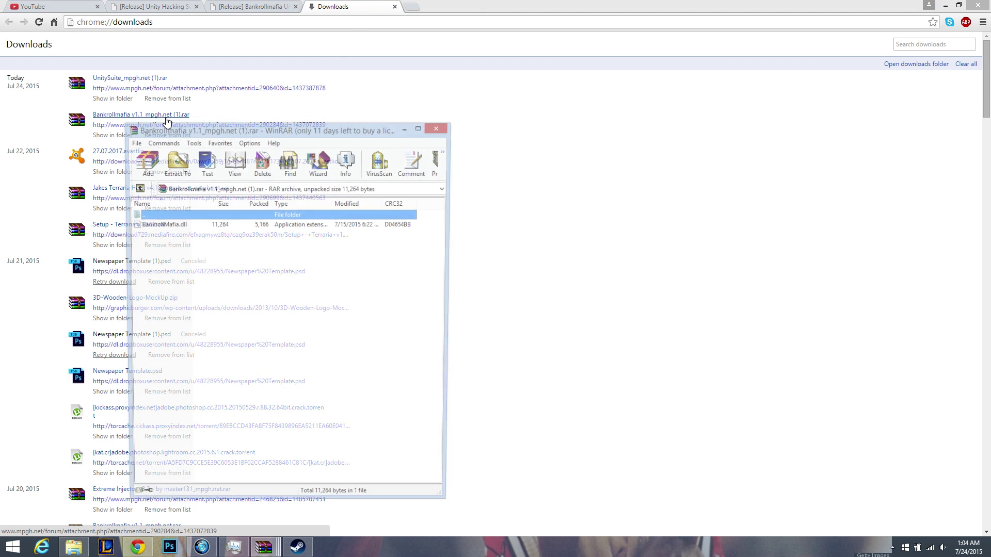
click(154, 79)
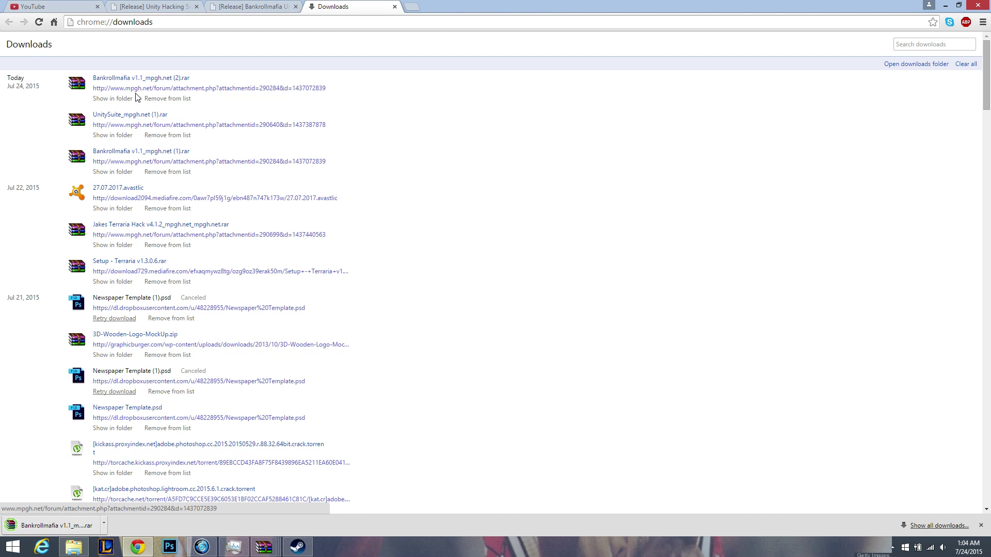
click(168, 98)
- Close the duplicate WinRAR windows and bring the remaining Bankrollmafia and UnitySuite archives into view
mouse_move(265, 547)
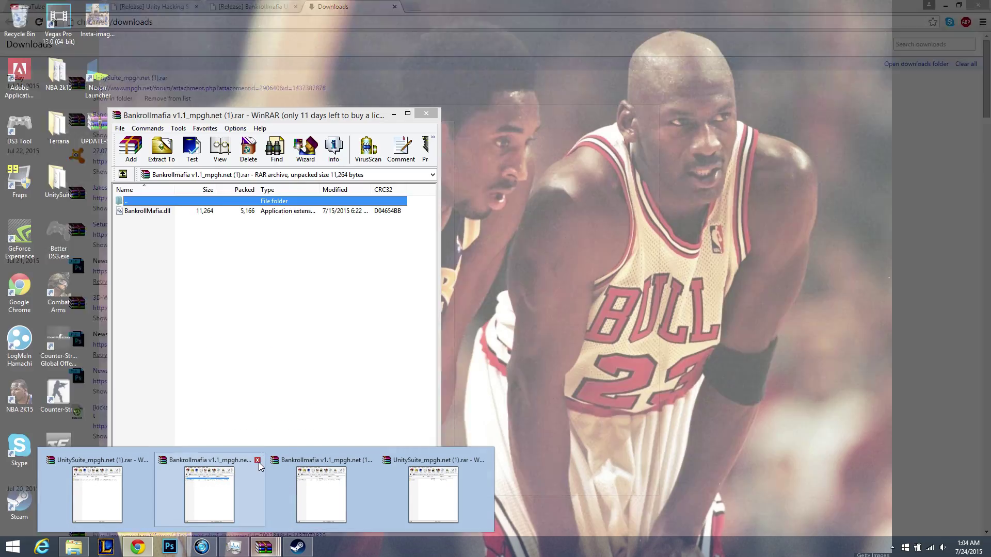
click(257, 460)
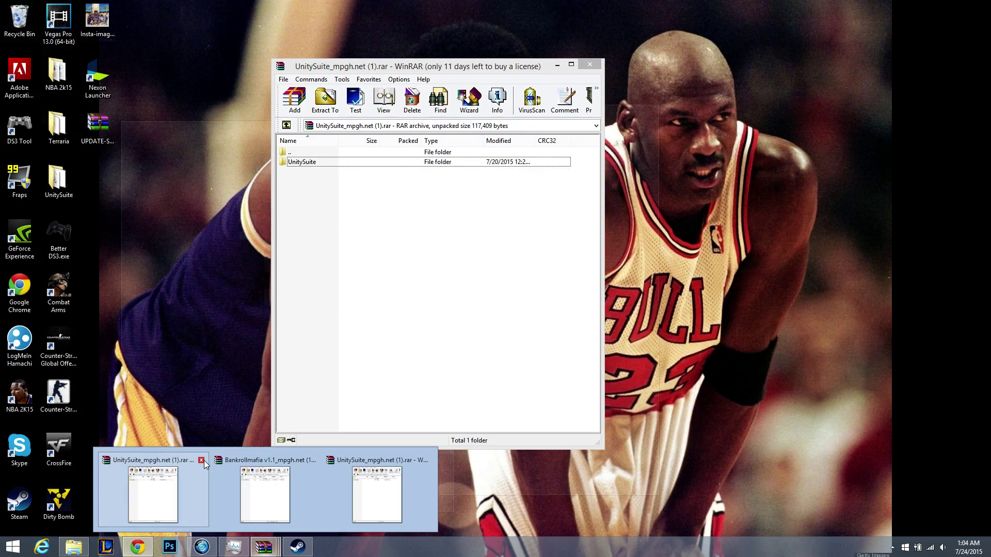
click(201, 460)
click(224, 471)
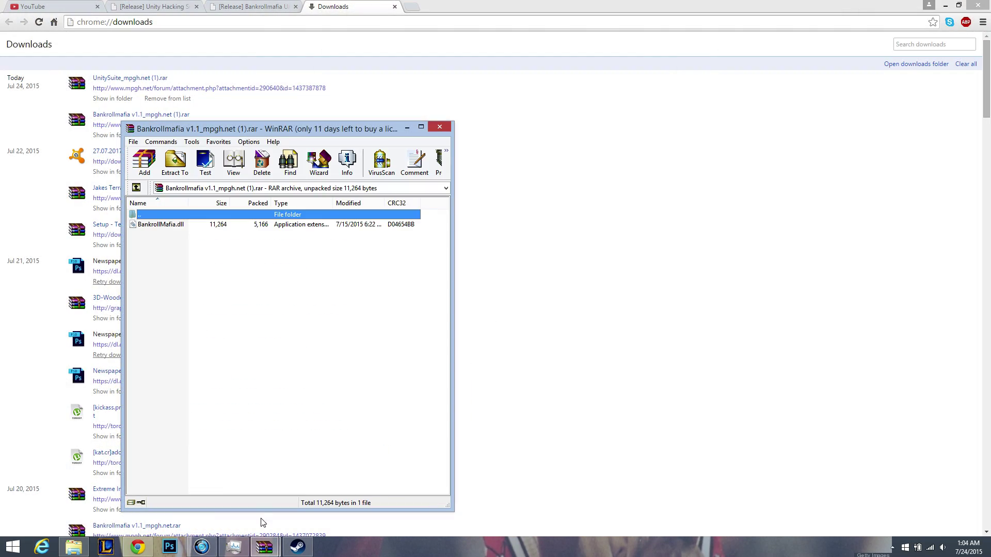
click(306, 487)
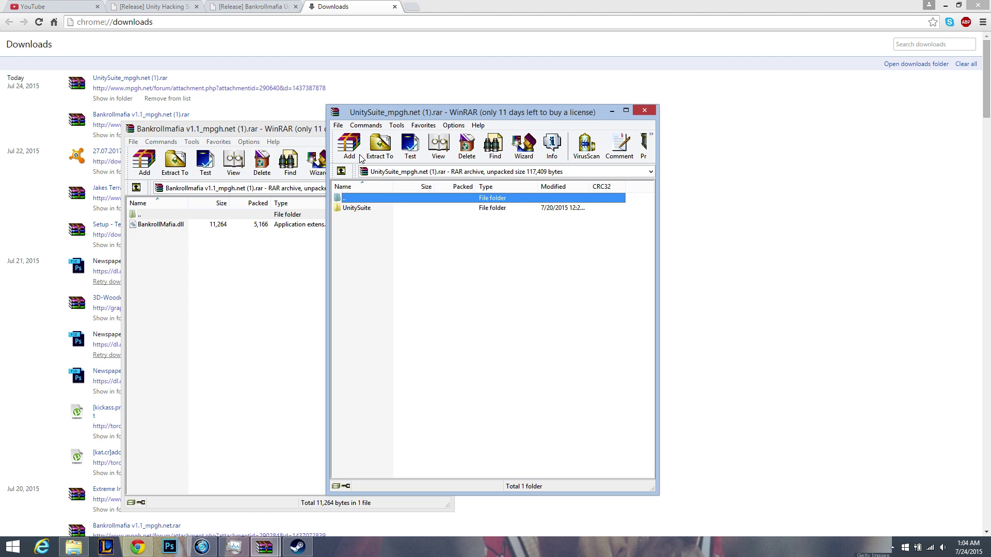
- Place the UnitySuite archive window beside the Bankrollmafia one and look inside its UnitySuite folder
drag(372, 114, 443, 125)
click(222, 248)
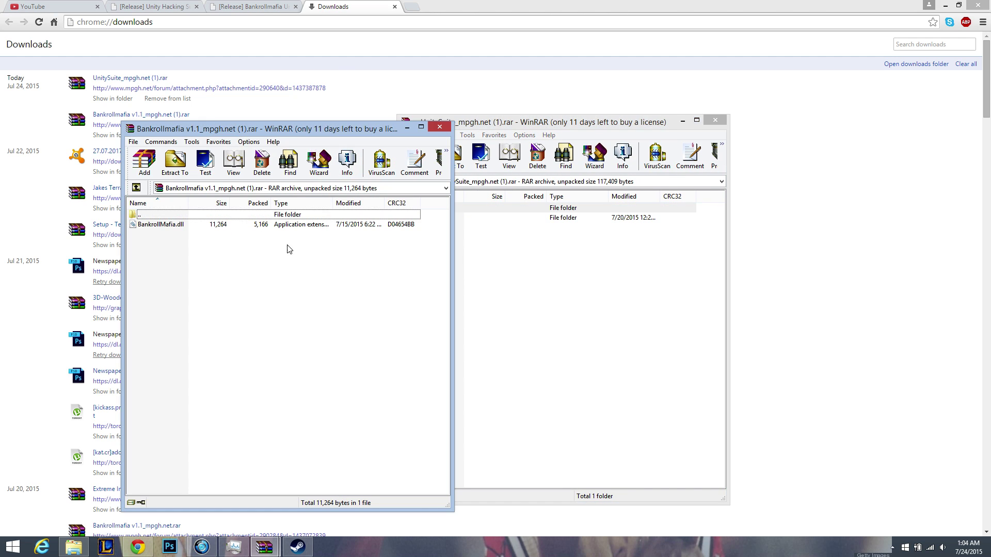
click(506, 230)
double_click(503, 221)
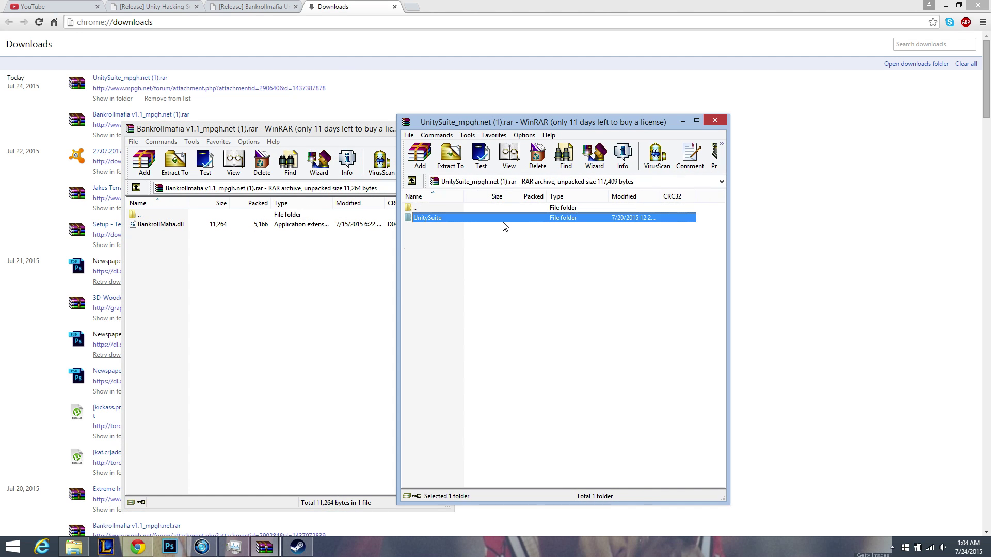
click(413, 182)
- Extract the UnitySuite folder from its archive to the desktop, replacing the existing files, and close the archive
click(988, 547)
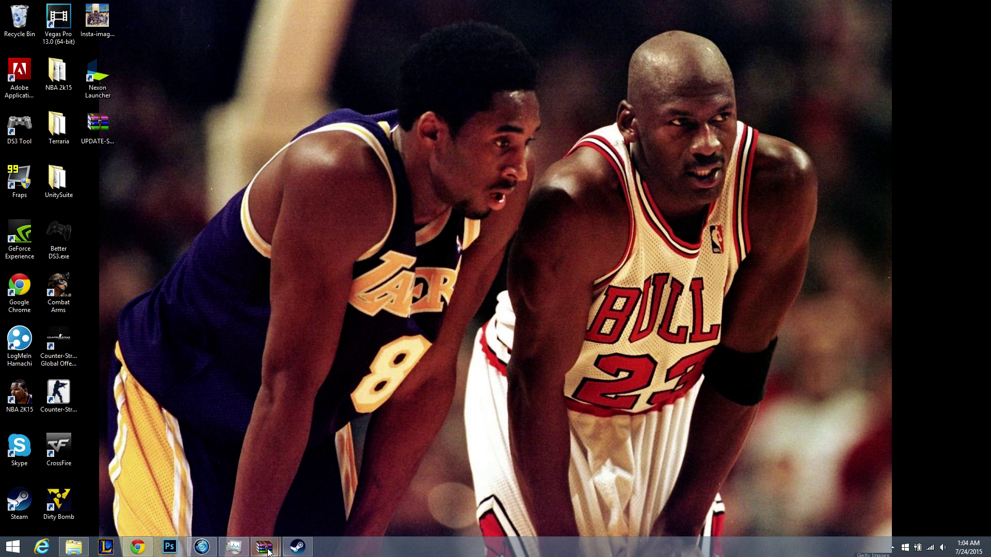
mouse_move(264, 547)
click(342, 493)
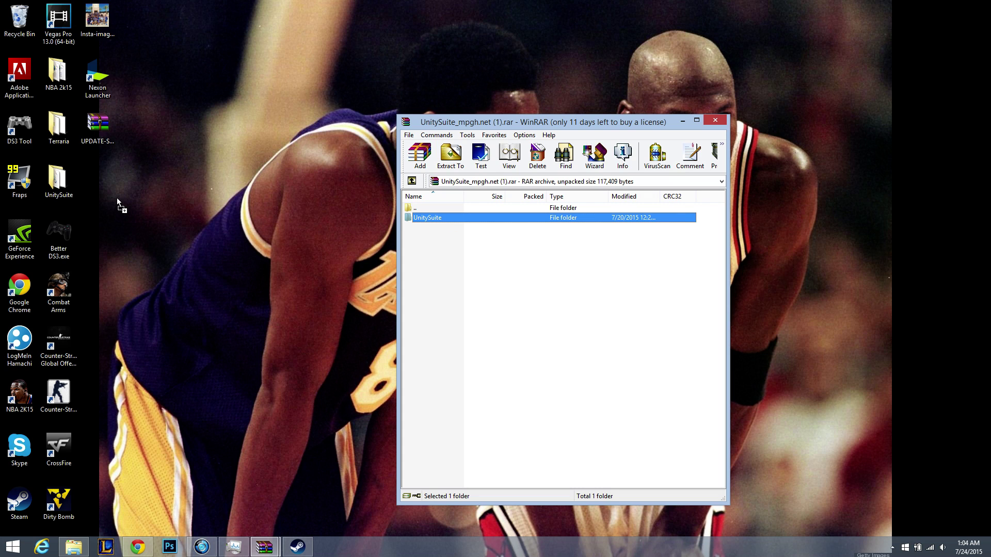
drag(117, 197, 117, 194)
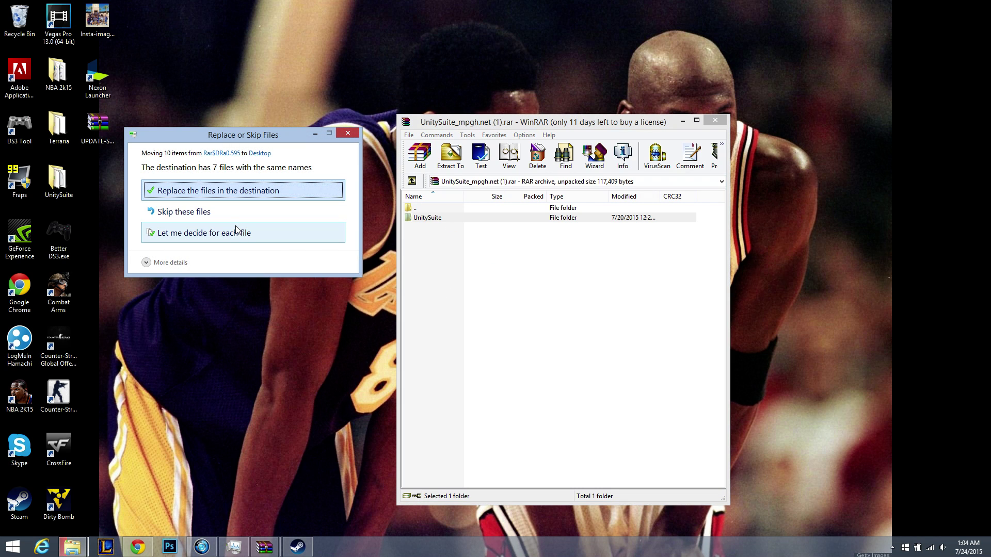
click(241, 196)
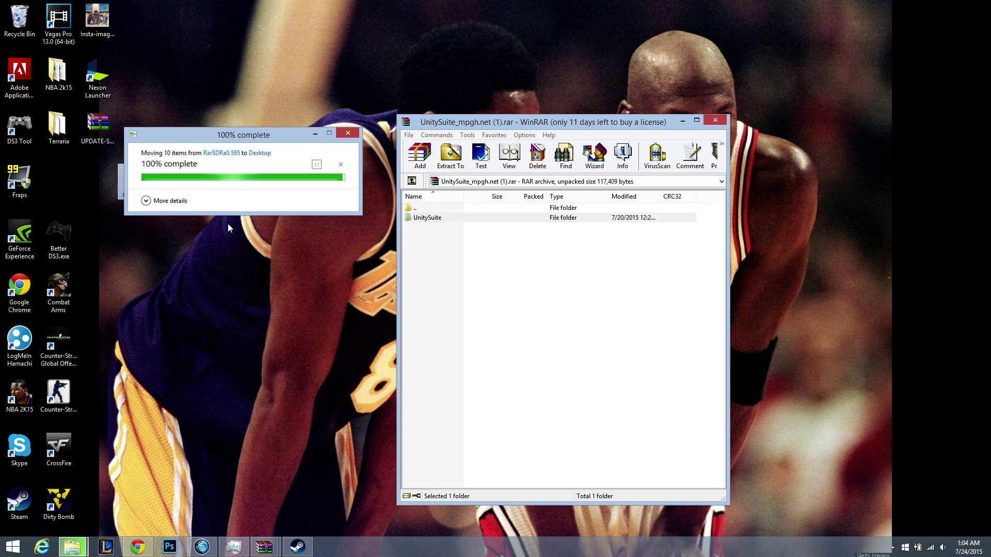
drag(151, 185, 87, 184)
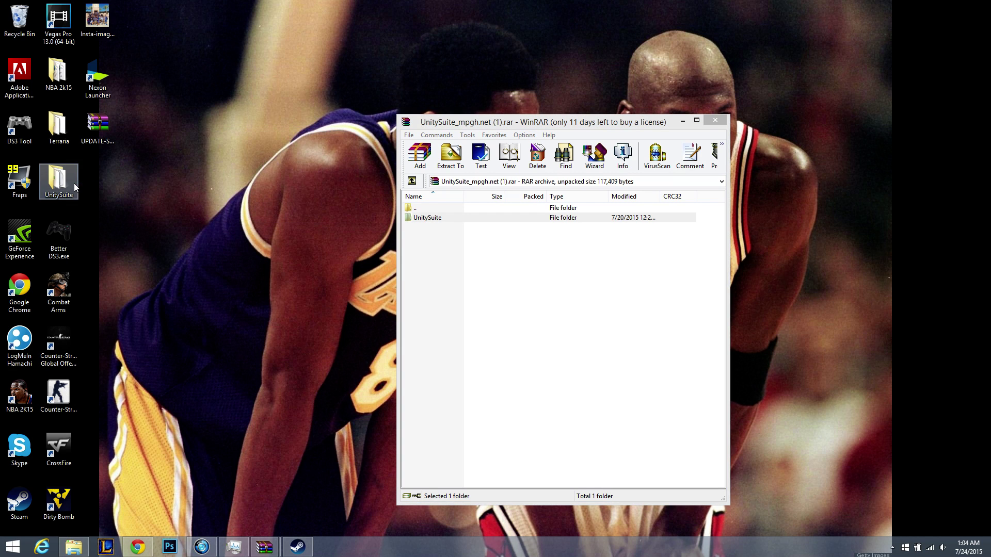
click(715, 120)
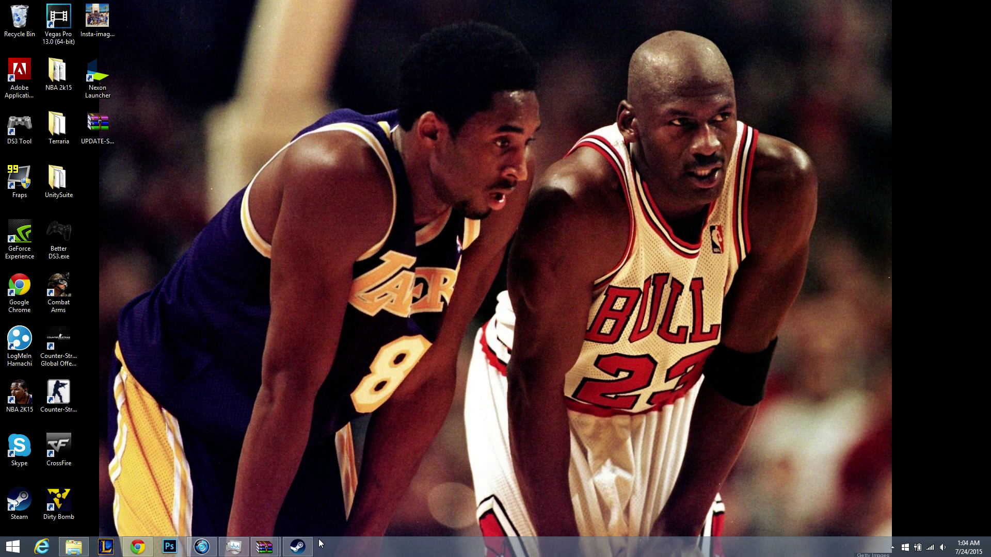
- Show the Bankrollmafia archive and the desktop's UnitySuite folder side by side
mouse_move(264, 546)
click(209, 488)
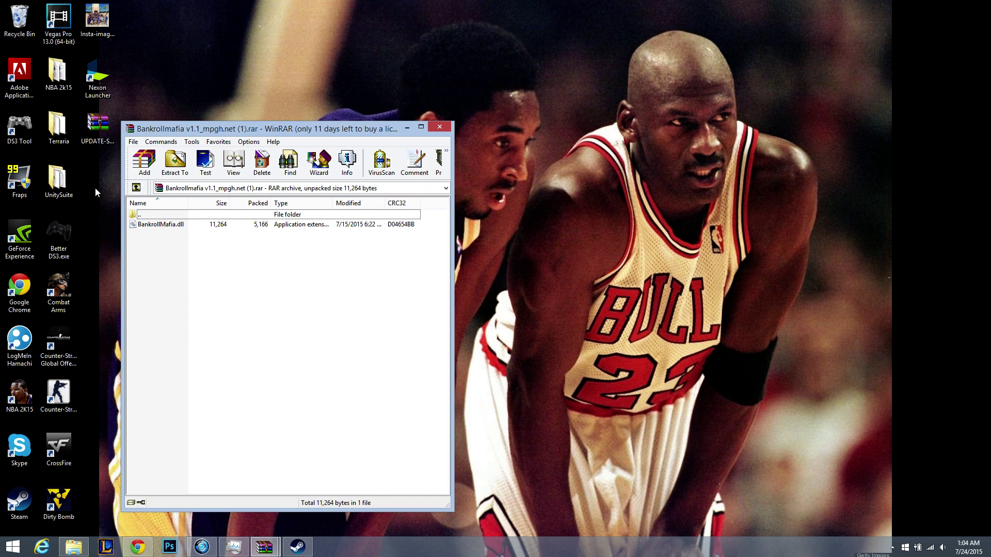
double_click(76, 189)
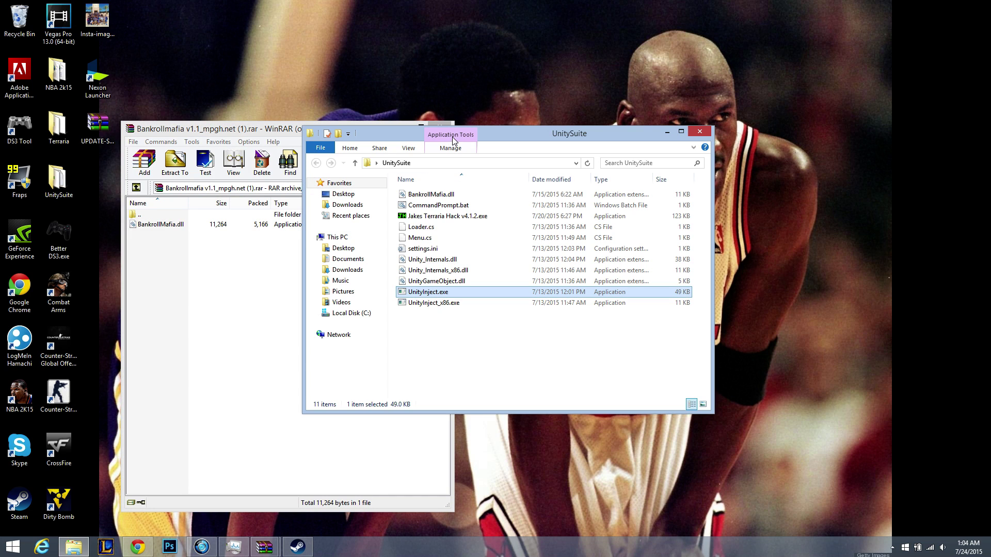
drag(495, 136, 648, 145)
click(320, 240)
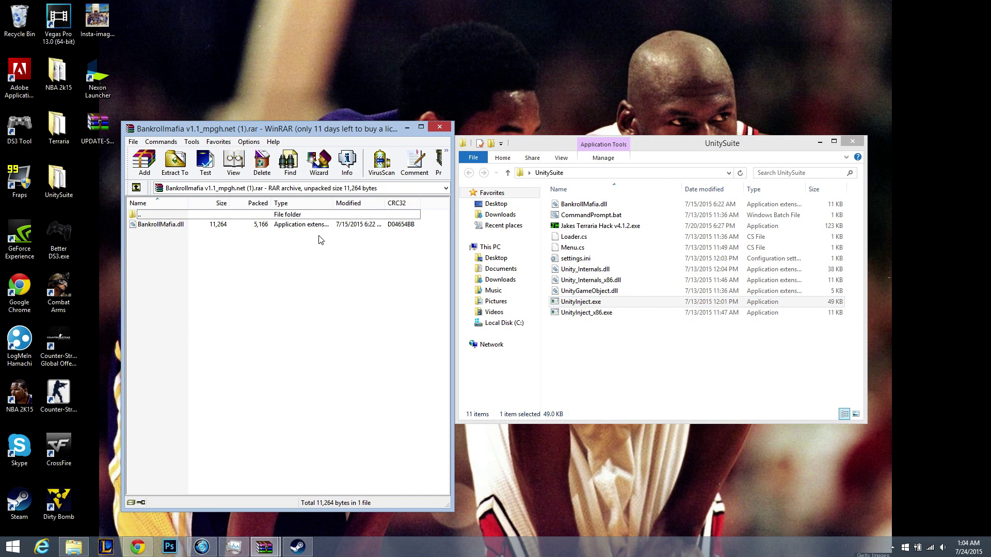
- Extract BankrollMafia.dll into the UnitySuite folder, replacing the existing file, and close the archive
mouse_move(317, 230)
mouse_down()
mouse_move(497, 258)
mouse_move(308, 233)
mouse_up()
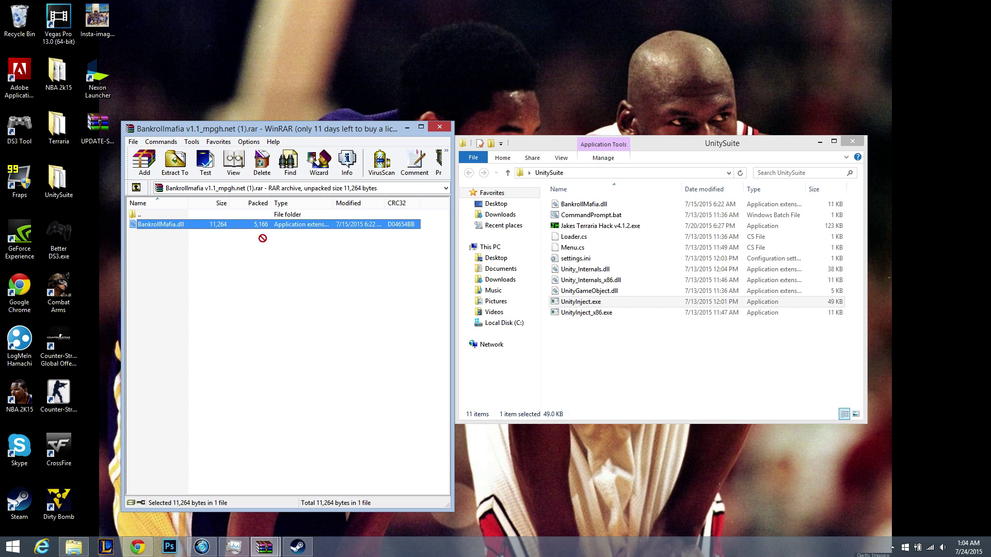
drag(401, 292, 607, 340)
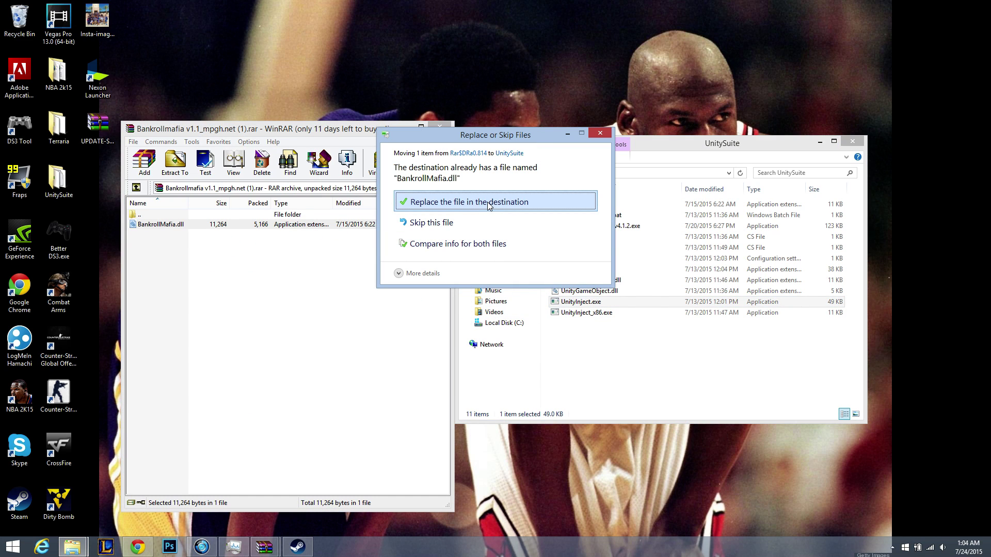
click(451, 202)
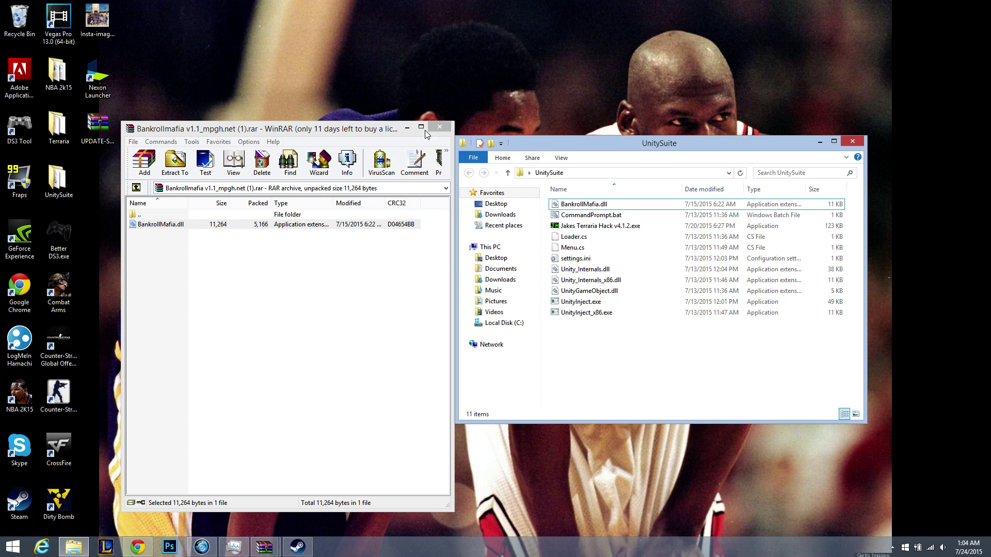
click(438, 126)
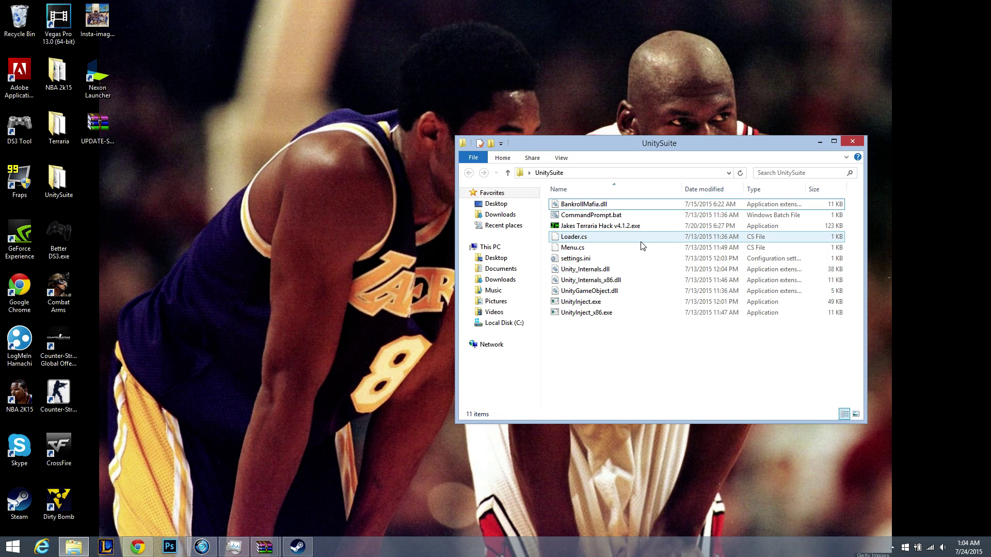
- Open settings.ini and replace the injection path with the desktop UnitySuite folder's path copied from its folder window
double_click(630, 258)
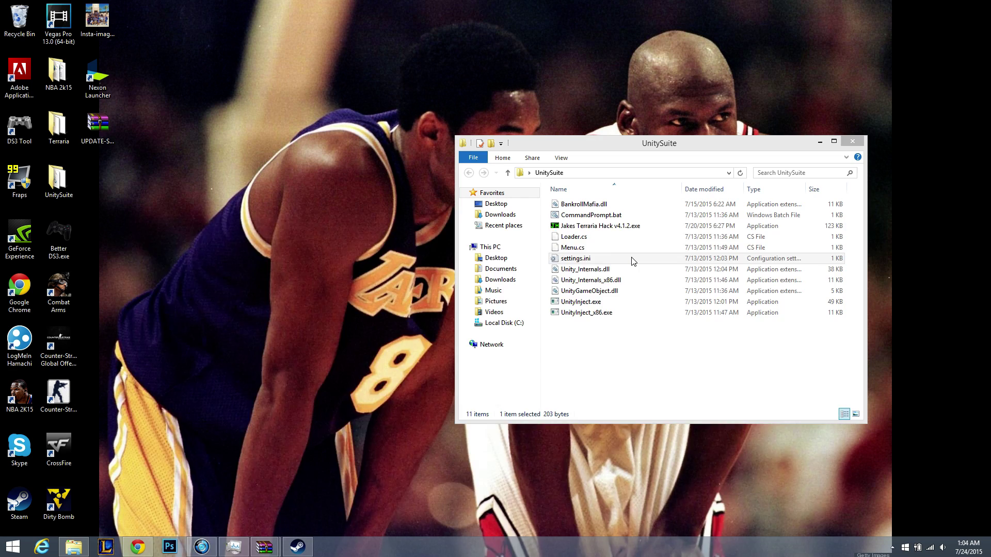
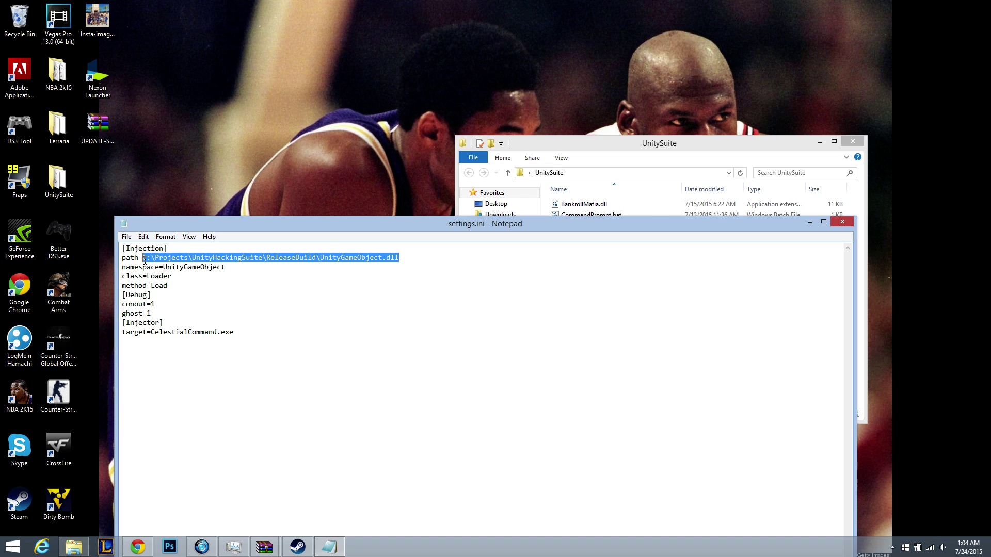
key(BackSpace)
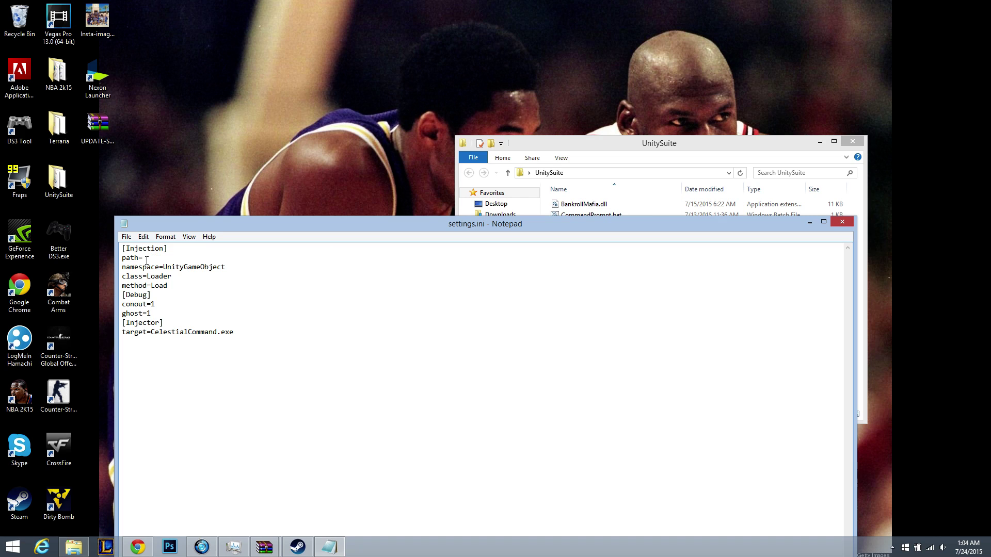
click(655, 160)
click(677, 173)
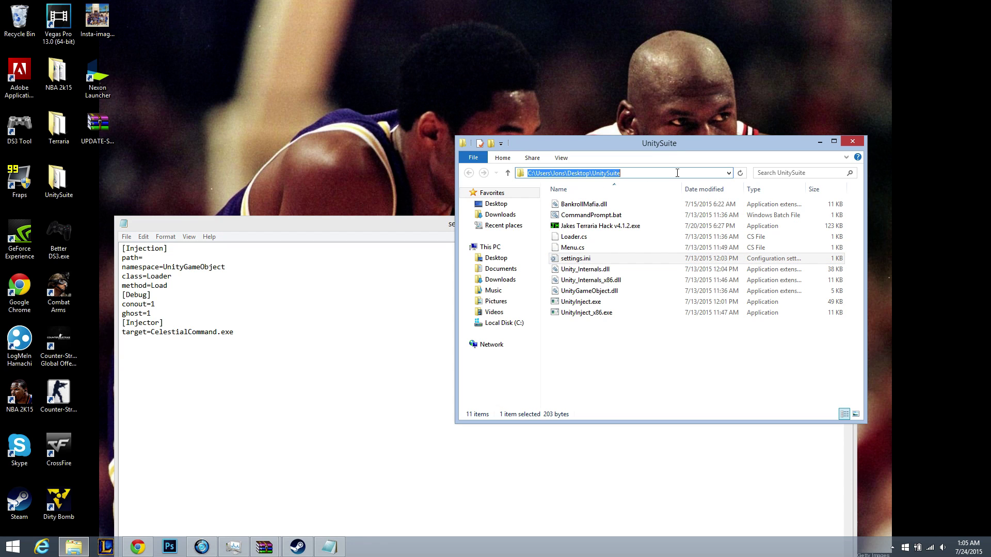
right_click(648, 173)
click(682, 205)
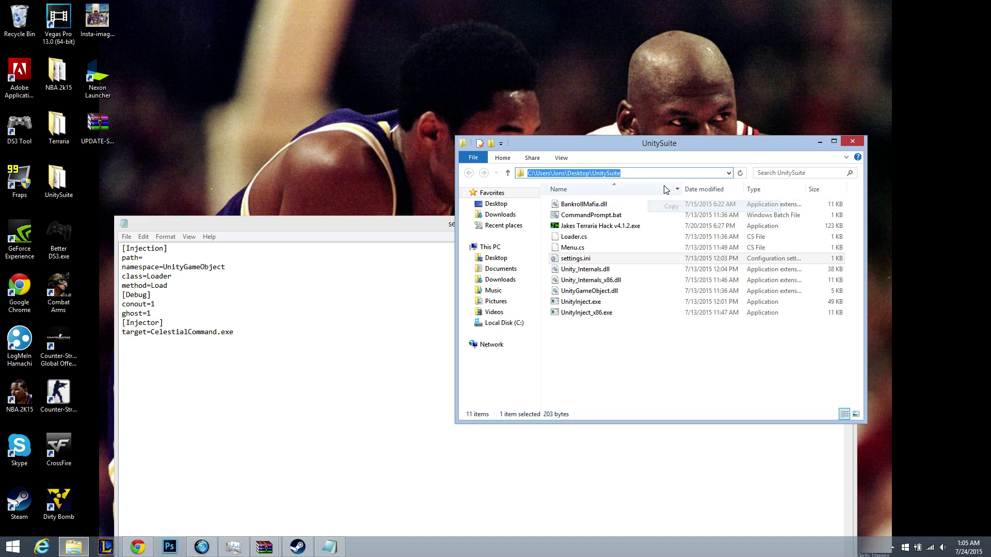
click(193, 258)
key(ctrl+v)
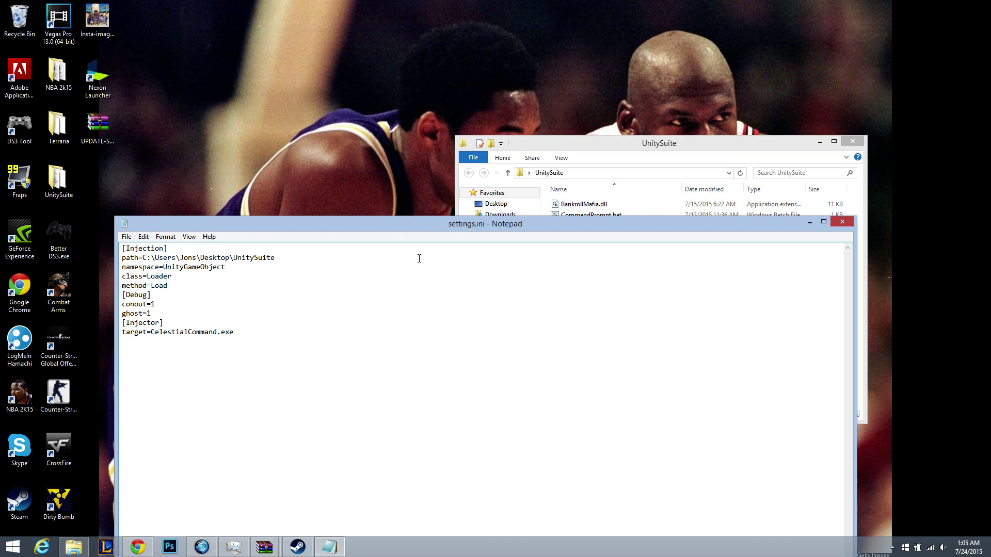
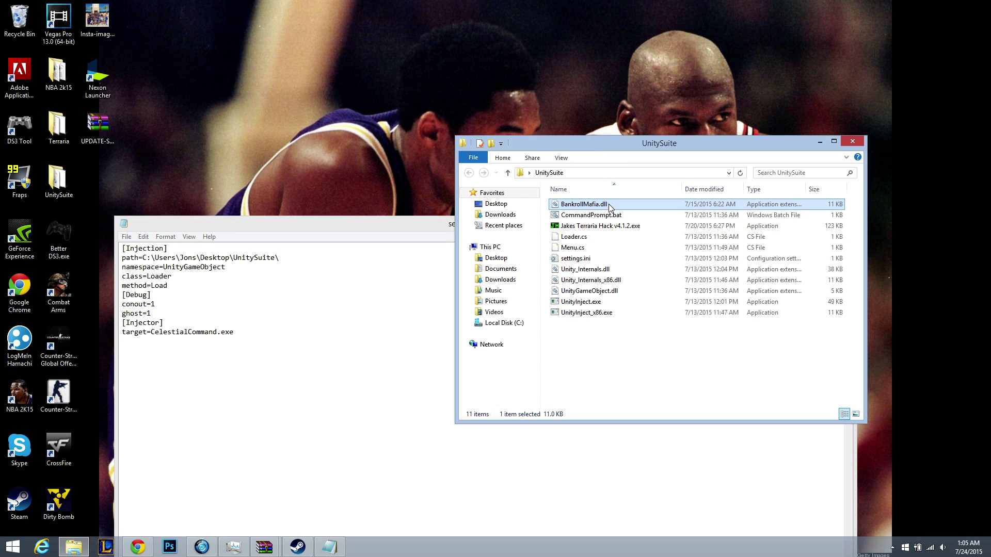
- Copy the full file name BankrollMafia.dll from the UnitySuite folder and append it to the injection path in settings.ini
right_click(610, 207)
click(666, 386)
click(617, 206)
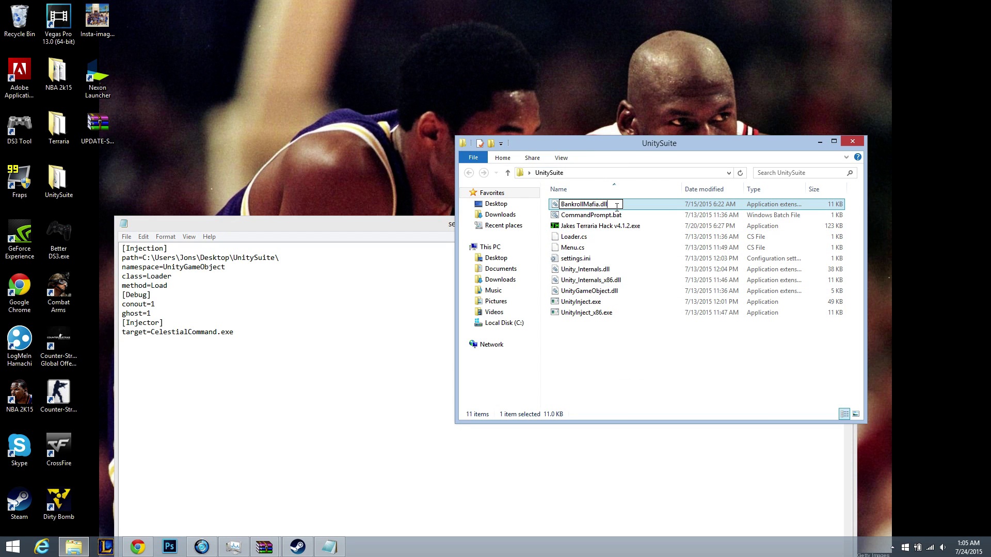
drag(617, 206, 537, 206)
right_click(597, 203)
click(619, 235)
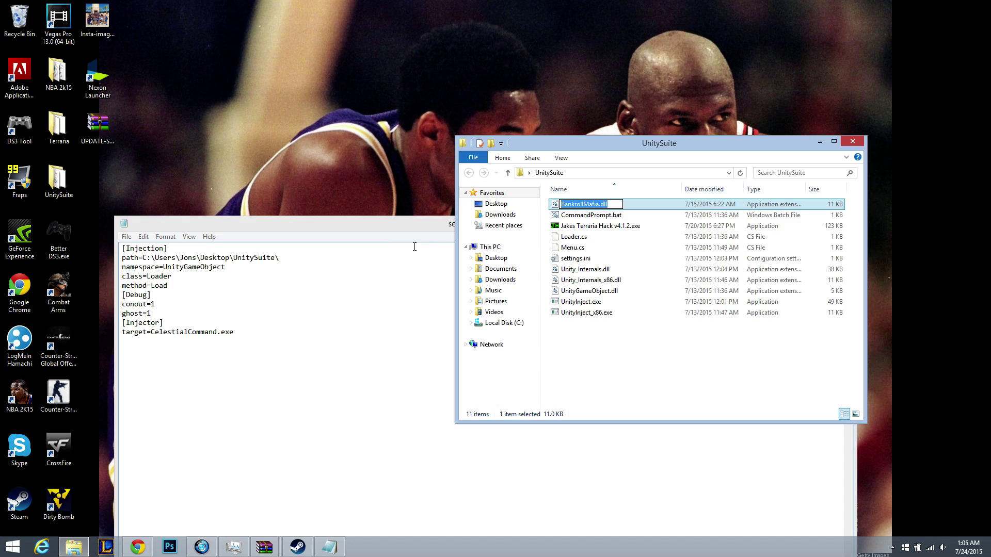
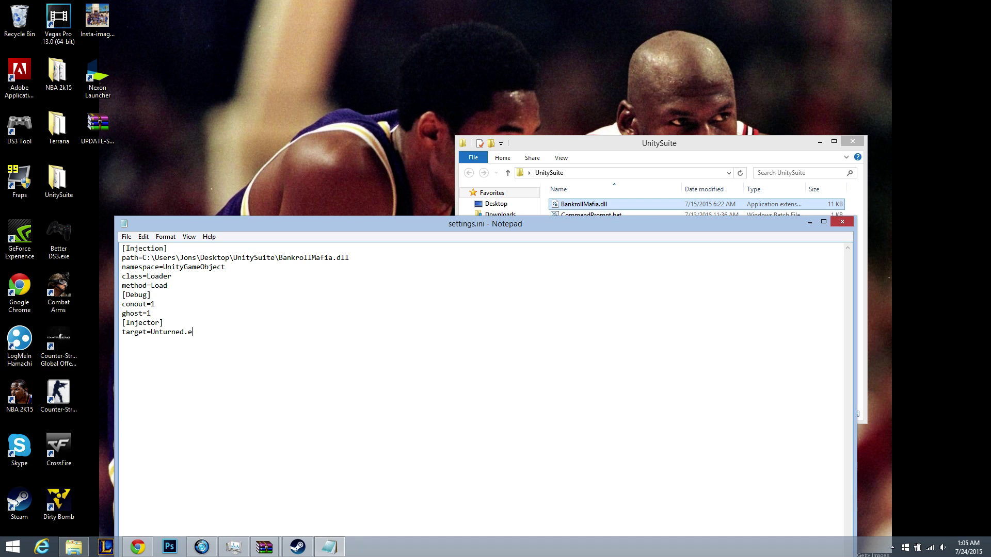
- Set the injector target to Unturned.exe, save settings.ini and minimize the open windows
click(127, 237)
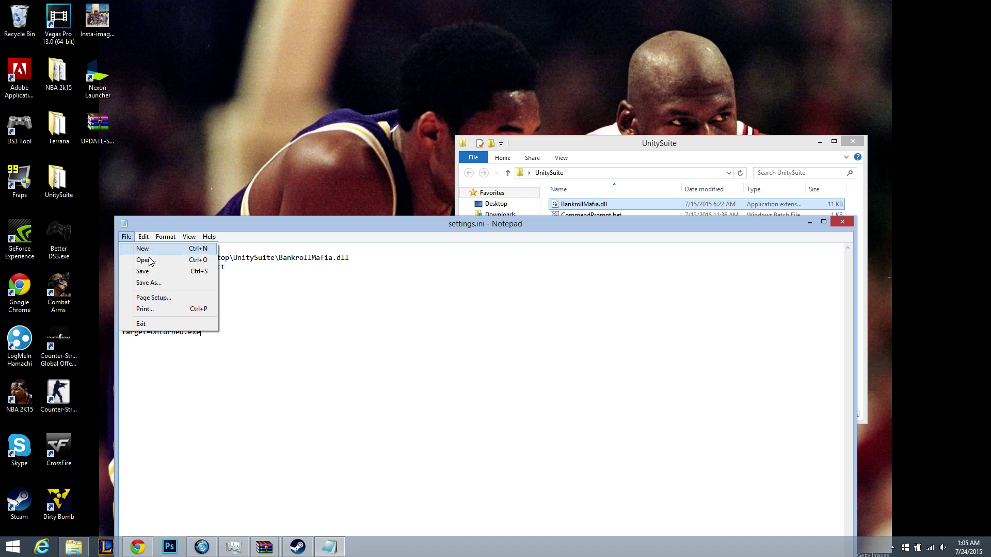
click(146, 270)
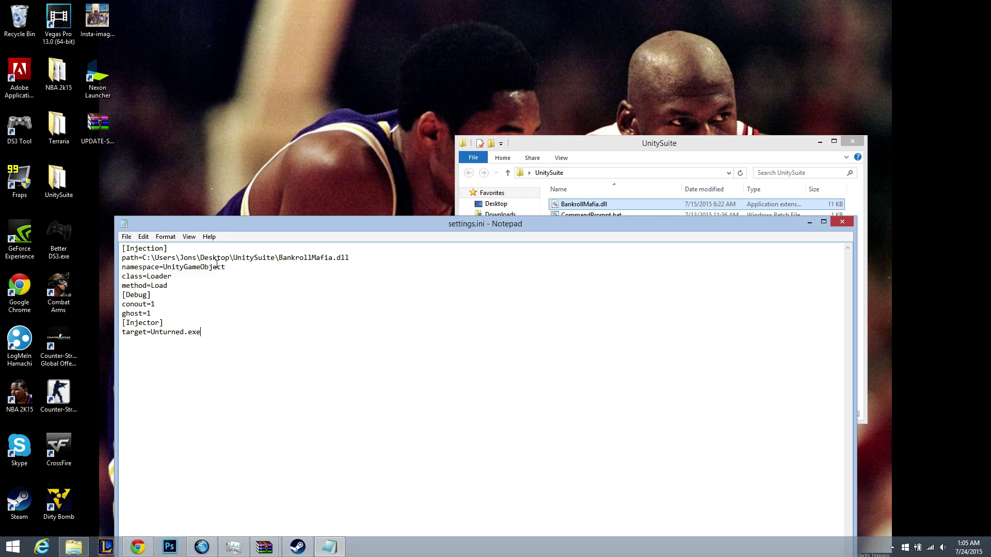
click(809, 224)
click(820, 142)
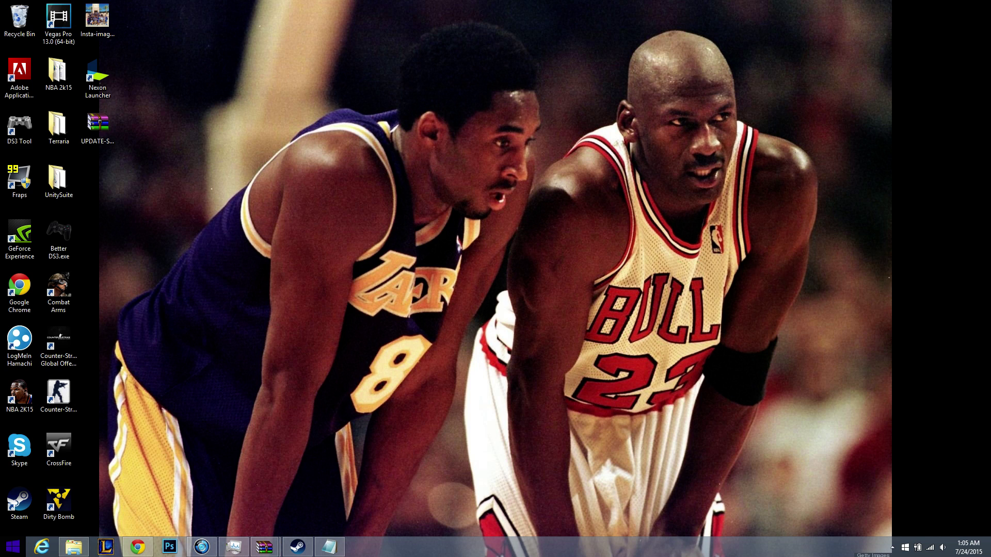
- Search Control Panel for "enviro" and open the system environment variables for editing
right_click(13, 547)
click(73, 495)
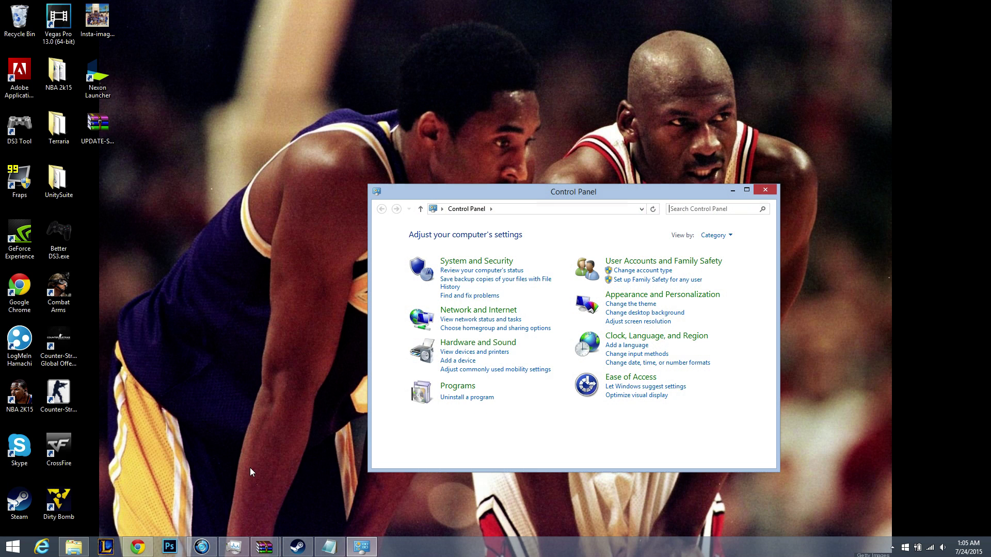
click(698, 211)
text(enviro)
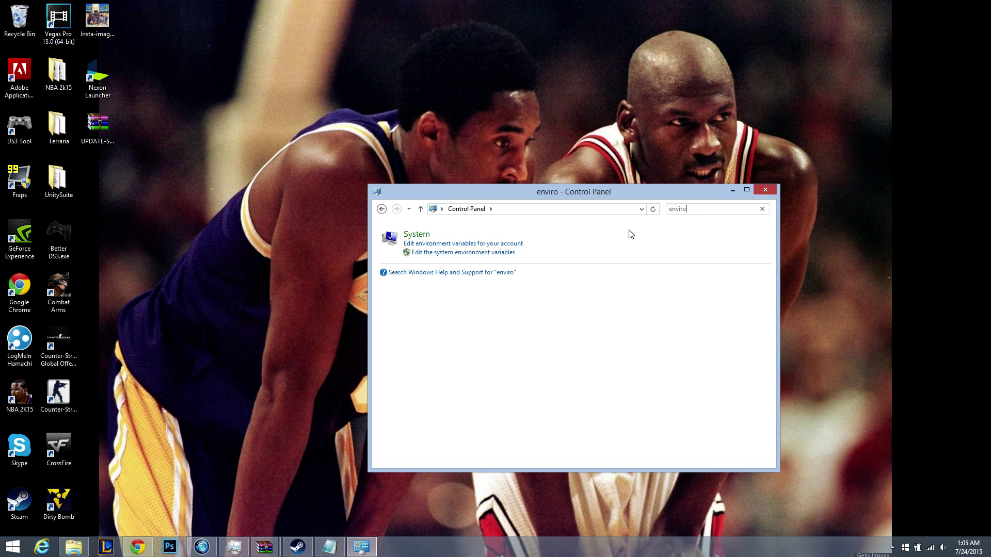
click(504, 254)
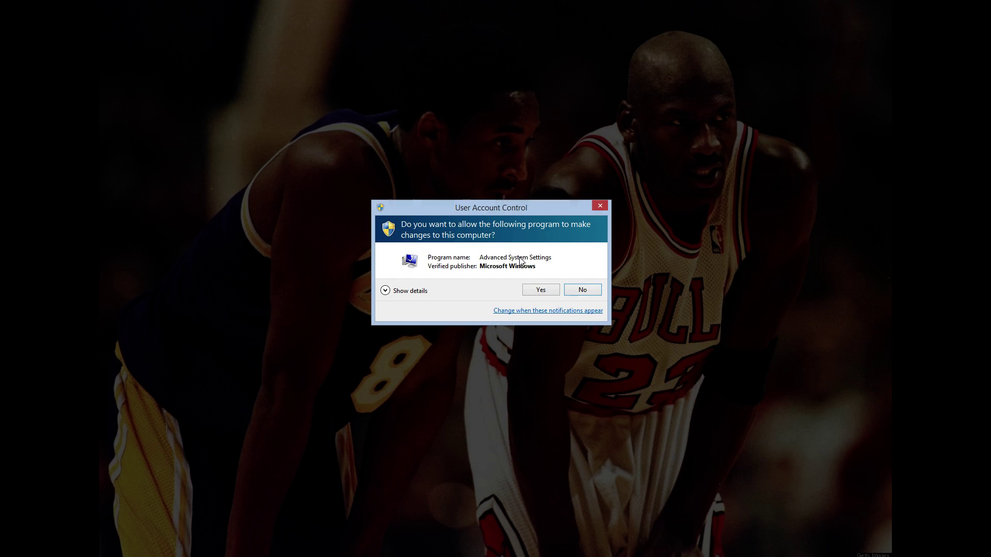
click(538, 290)
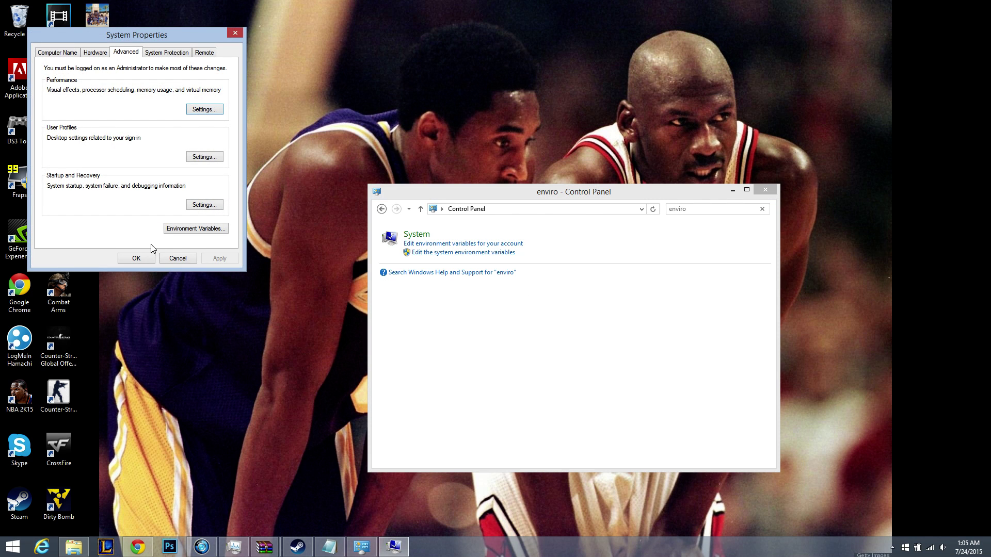
click(191, 229)
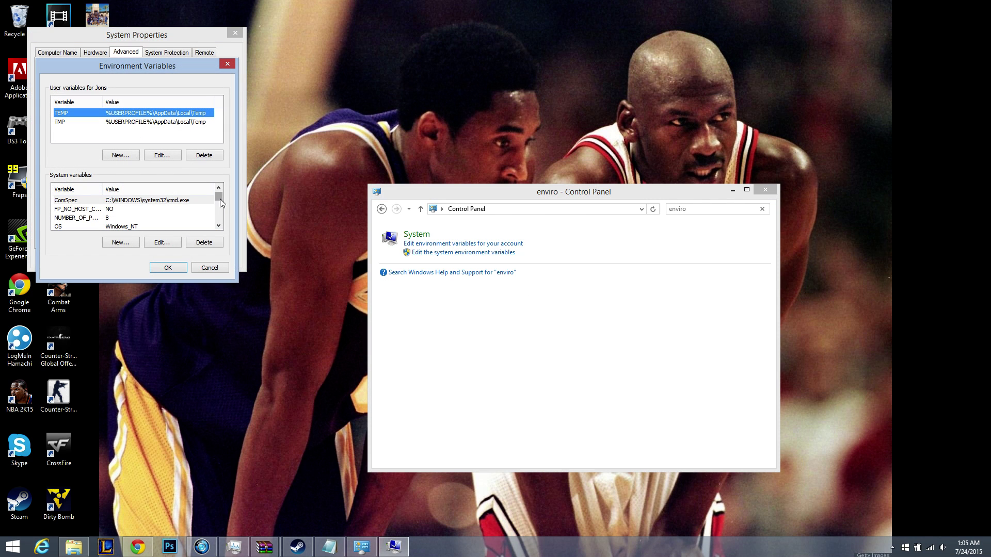
- Delete the existing system variable whose value points into the desktop UnitySuite folder
drag(220, 199, 219, 222)
click(191, 201)
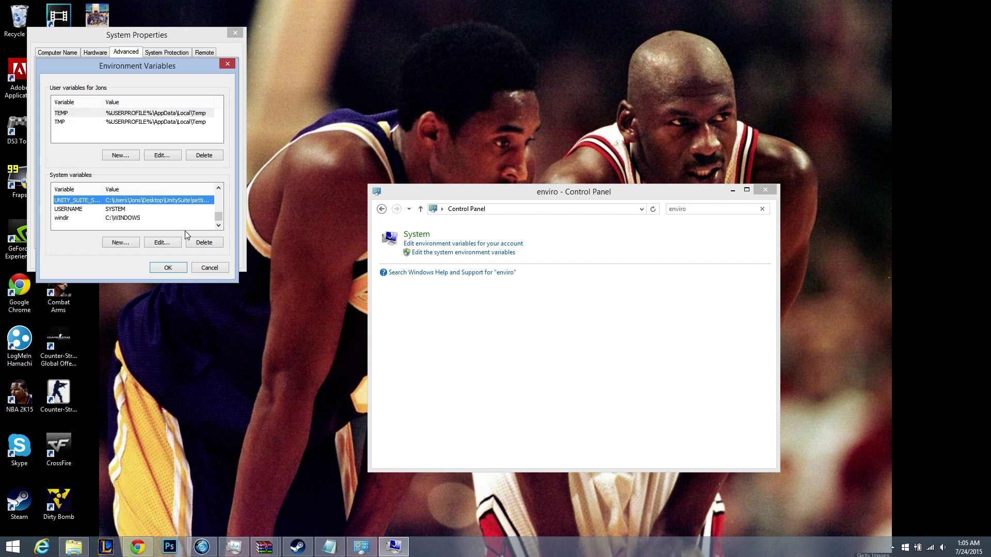
click(204, 241)
drag(219, 216, 227, 184)
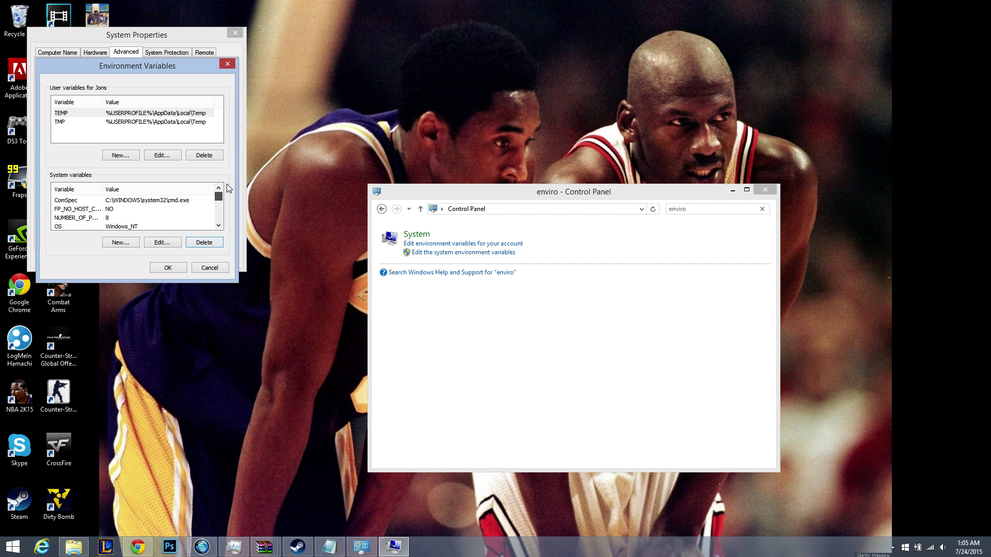
- Start a new system variable named UNITY_SUITE_SETTINGS
click(138, 243)
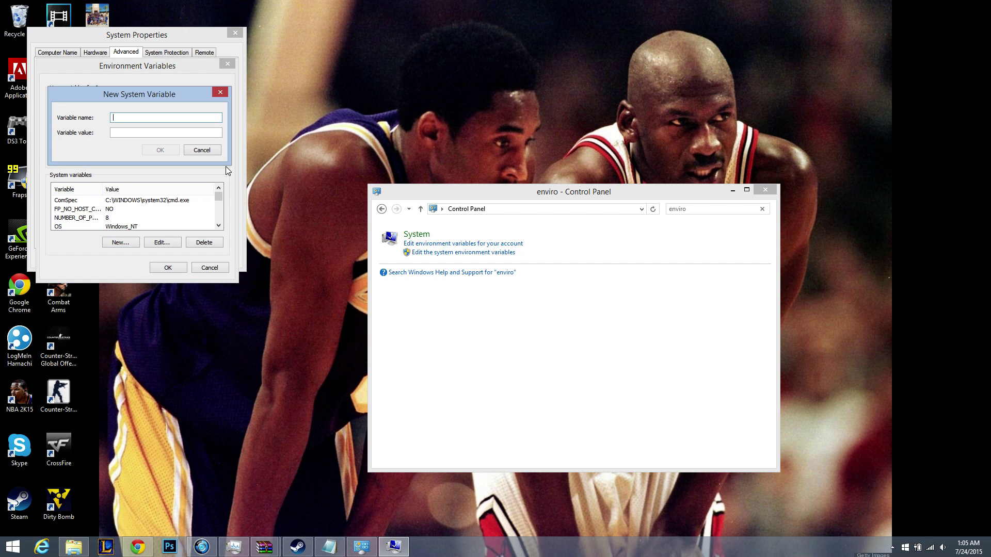
text(UNITY_SUITE_SETTINGS)
click(167, 133)
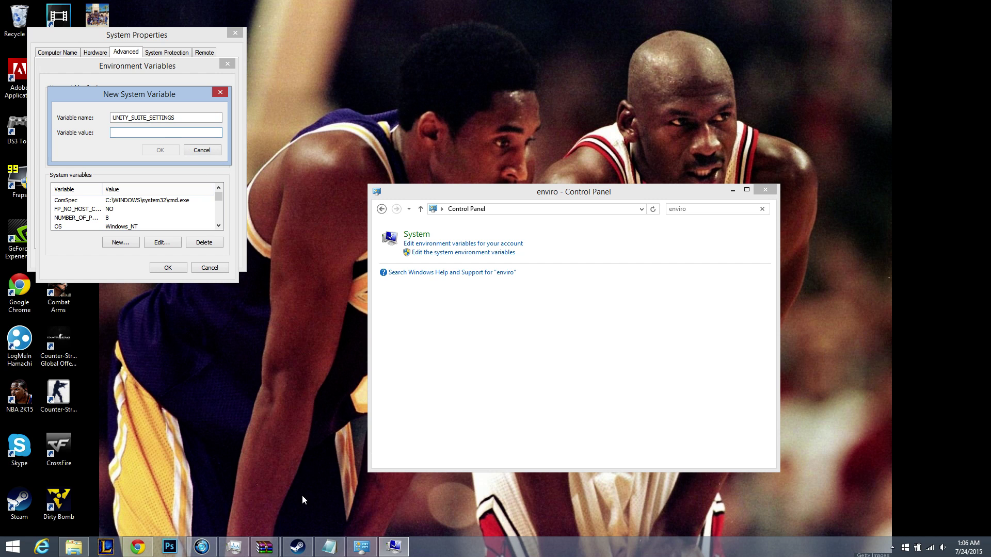
- Set the new variable's value to the copied UnitySuite folder path followed by \settings.ini
click(74, 547)
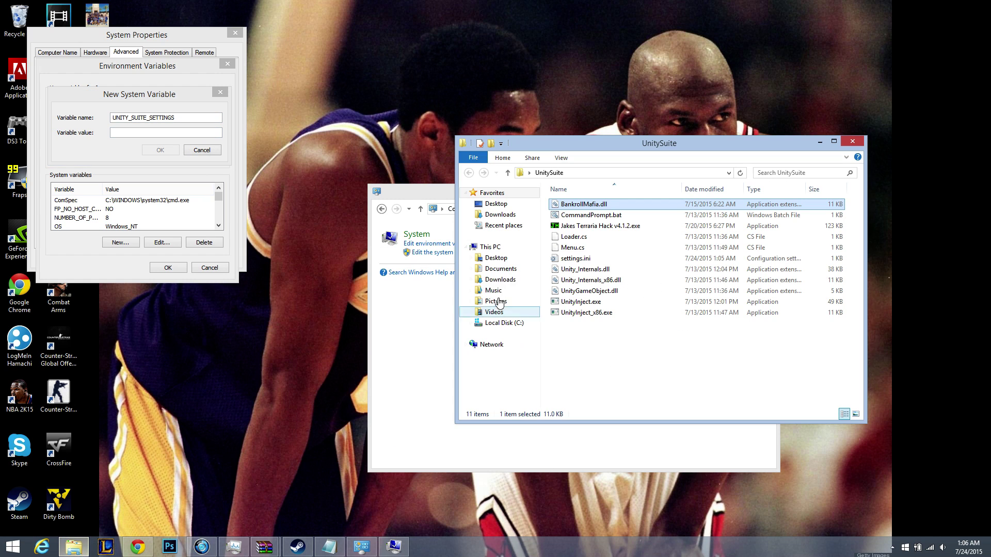
click(626, 173)
right_click(634, 173)
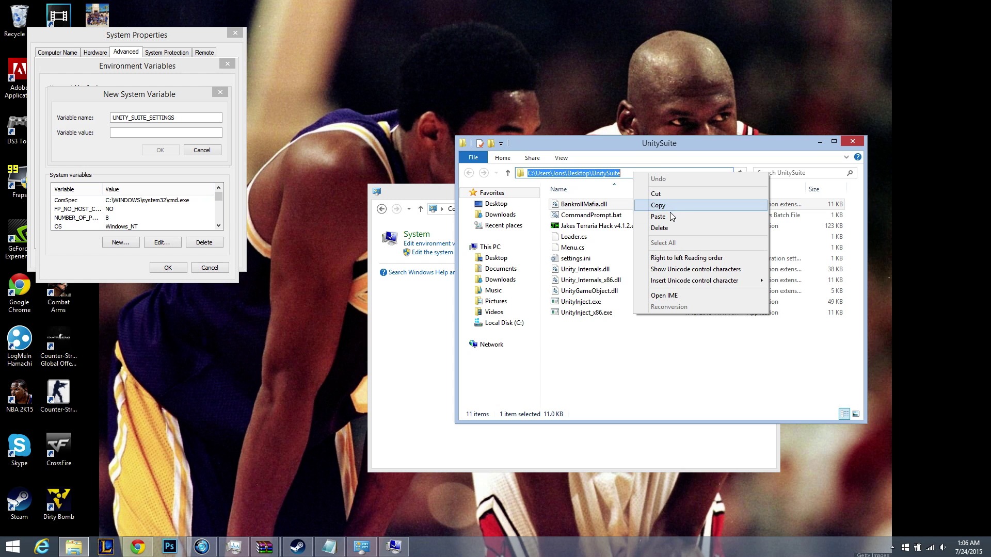
click(671, 209)
click(227, 142)
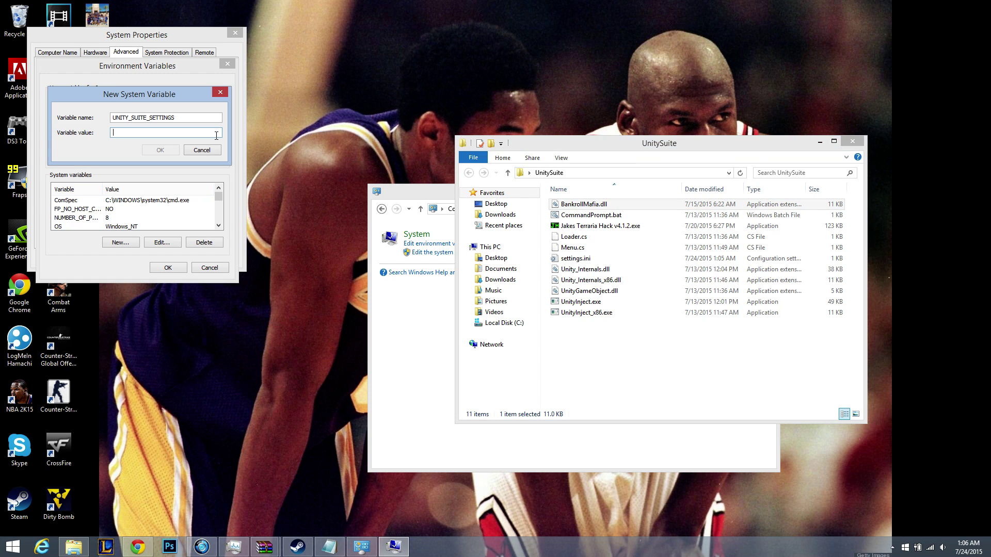
key(ctrl+v)
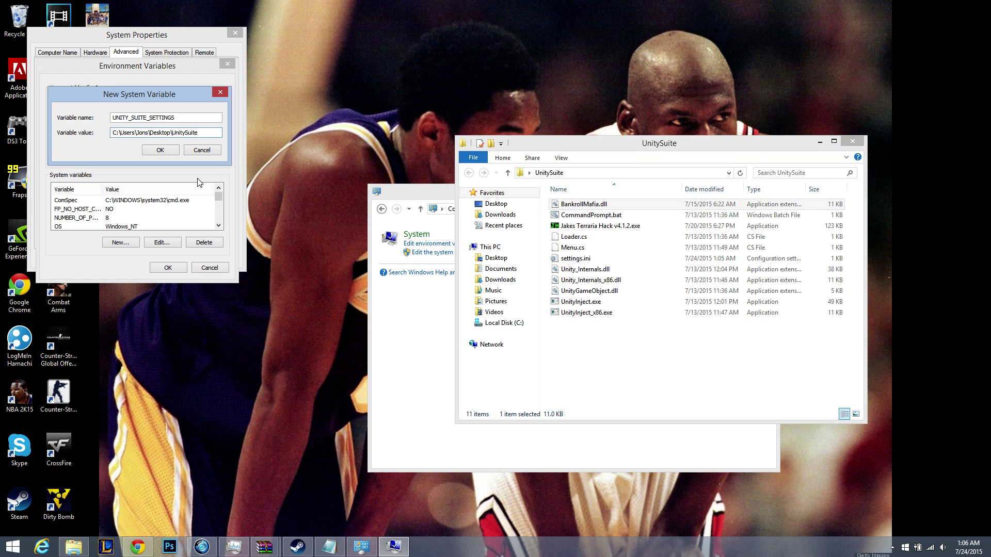
text(\settings.ini)
- Save the new system variable, accept the system properties and close Control Panel
click(160, 150)
click(168, 267)
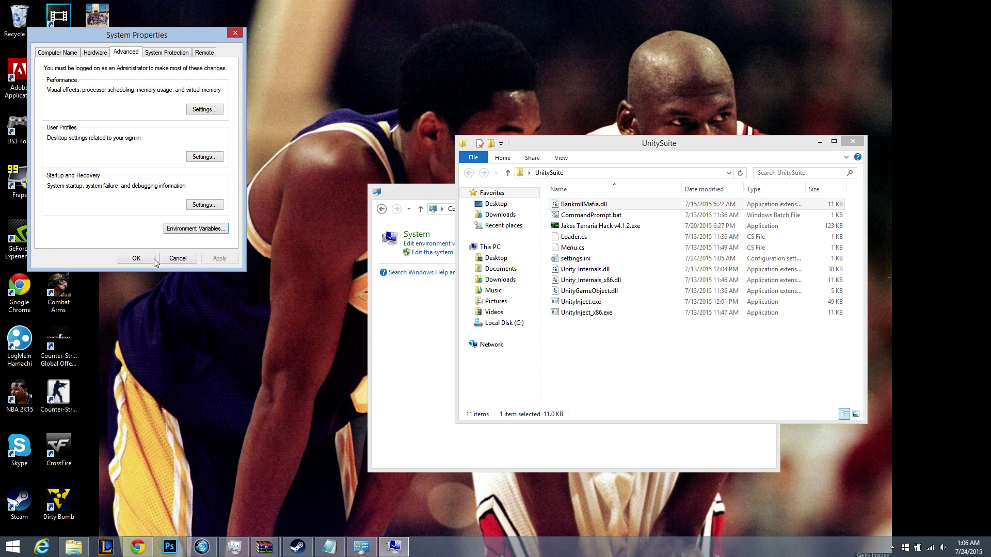
click(146, 259)
click(444, 195)
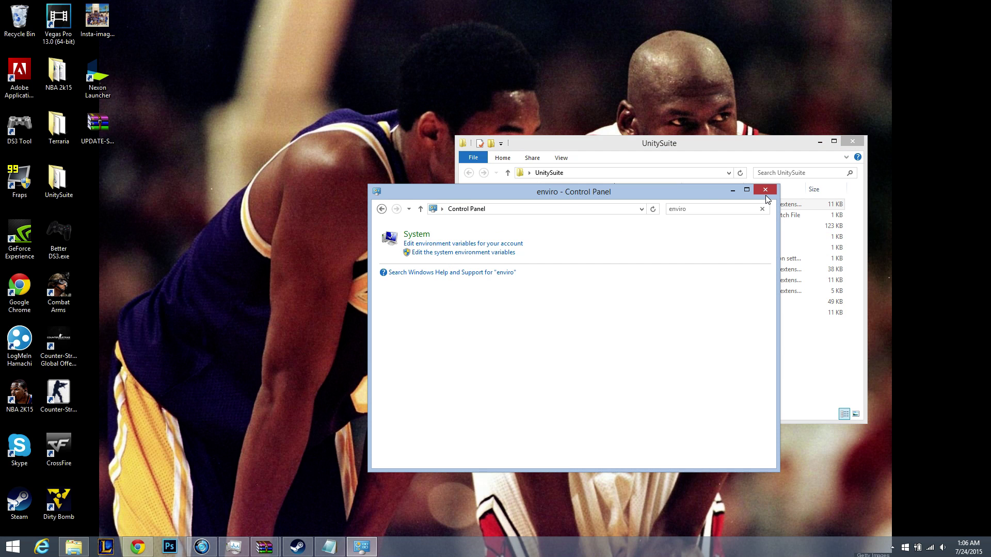
click(765, 190)
- Launch Unturned from the Steam library and bring the UnitySuite folder window to the front
click(297, 548)
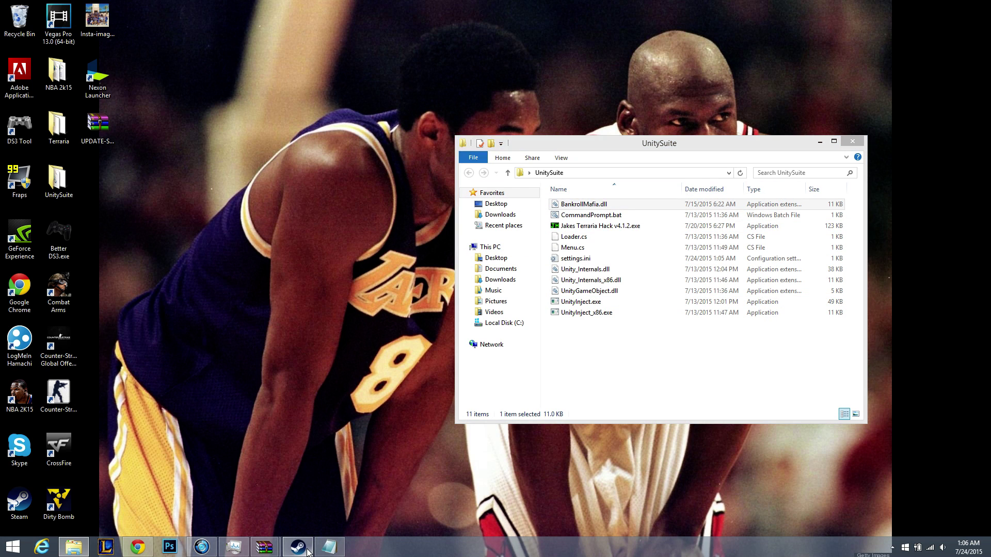
click(178, 106)
click(730, 345)
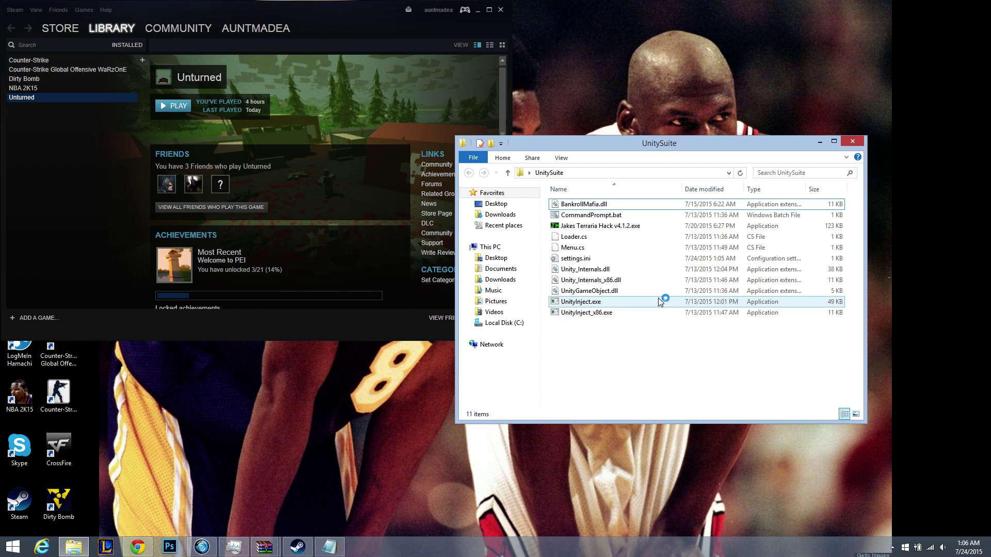
- Switch from Unturned to the UnitySuite folder, run UnityInject.exe, uncover both console windows and return to the game
key(alt+Tab)
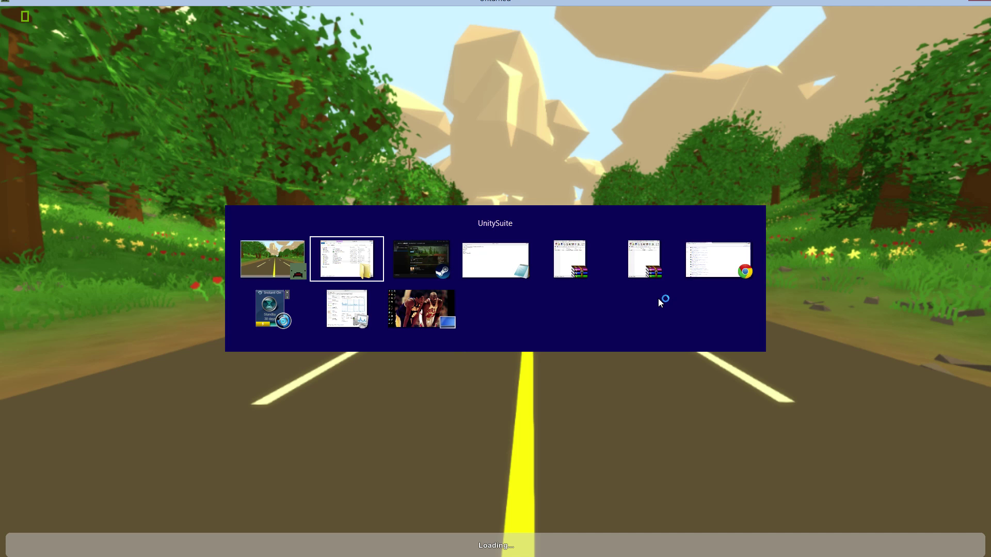
click(658, 302)
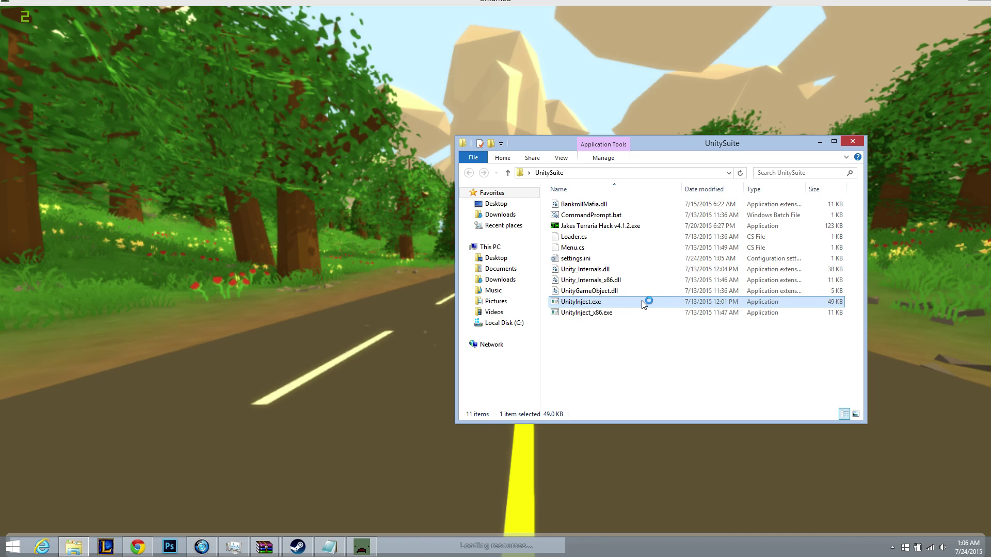
double_click(642, 303)
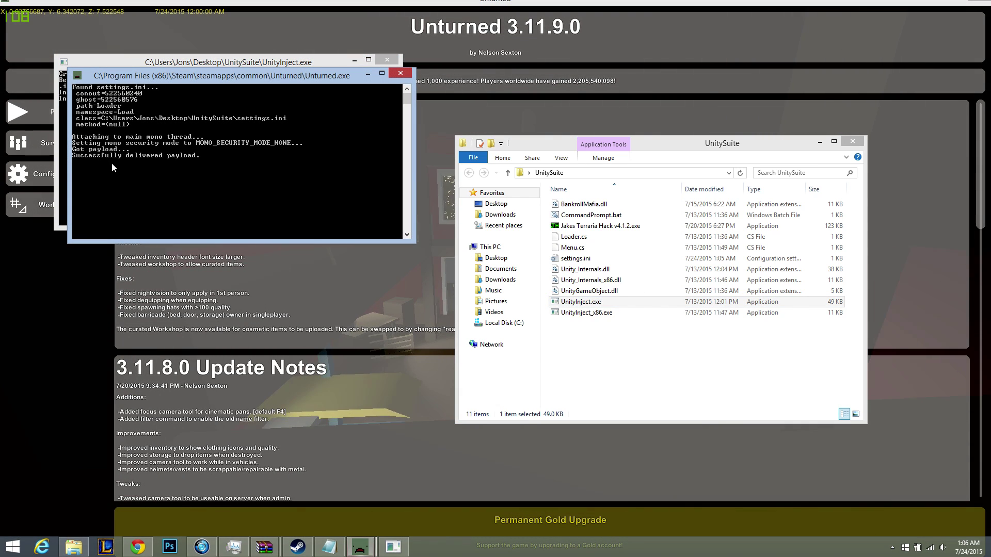
drag(141, 76, 270, 105)
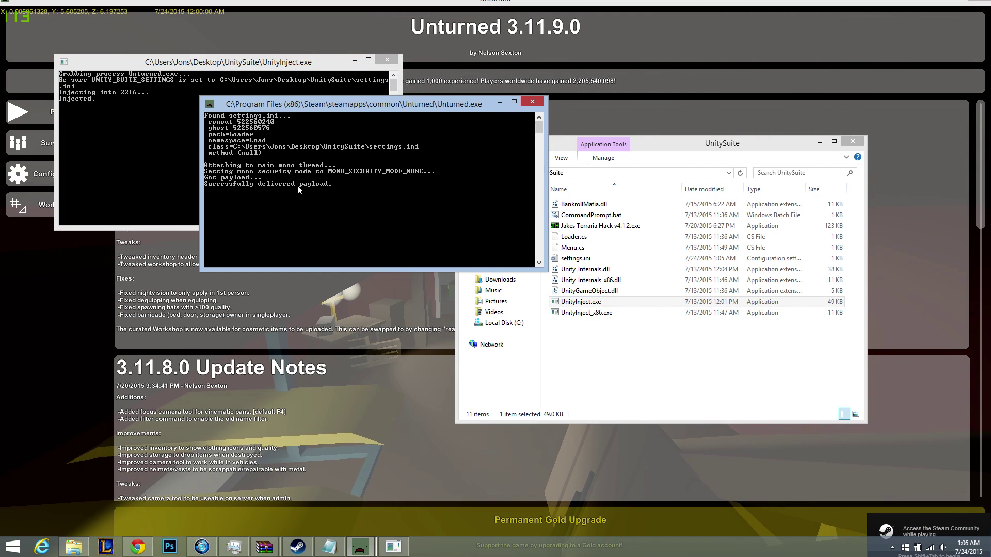
click(298, 309)
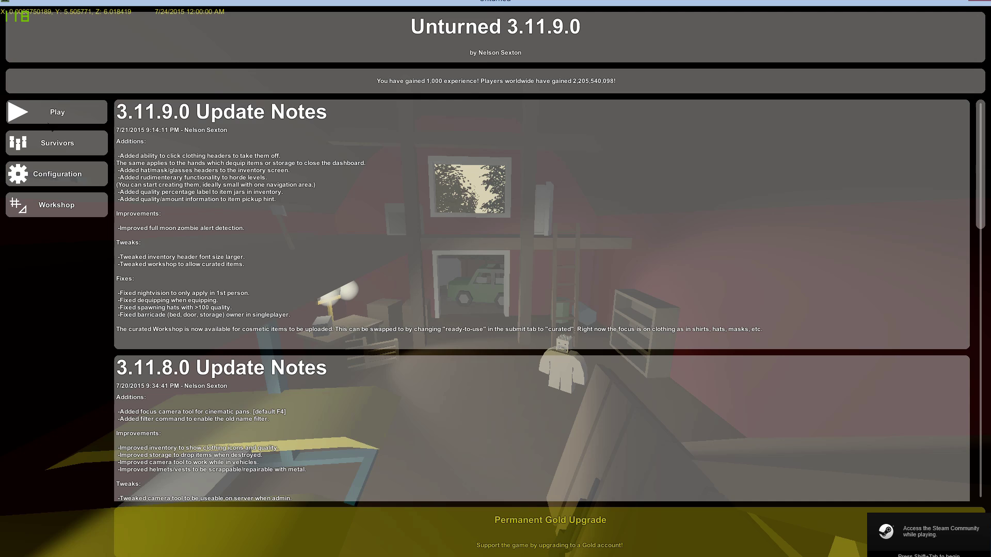
- Start a singleplayer survival game on the PEI map at Easy difficulty
click(57, 112)
click(490, 261)
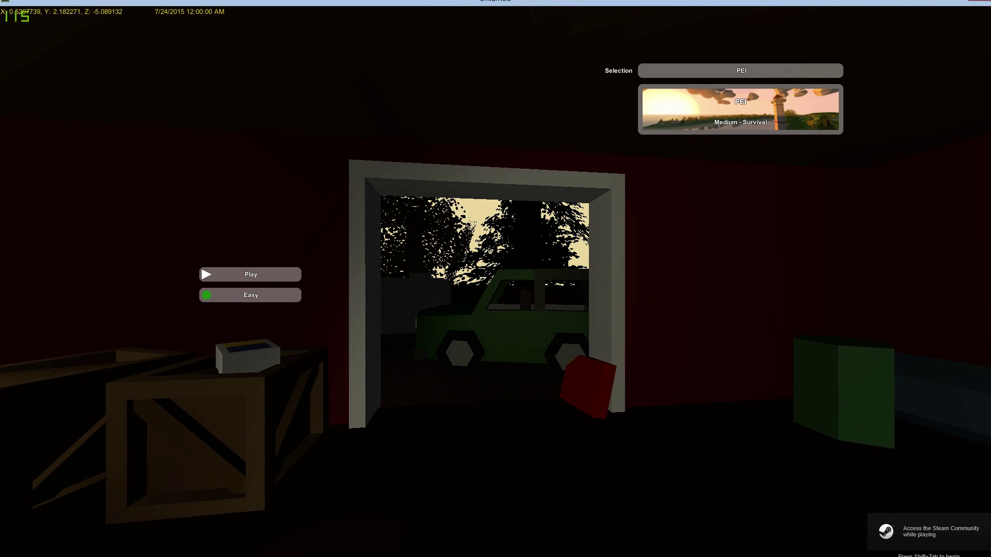
click(277, 278)
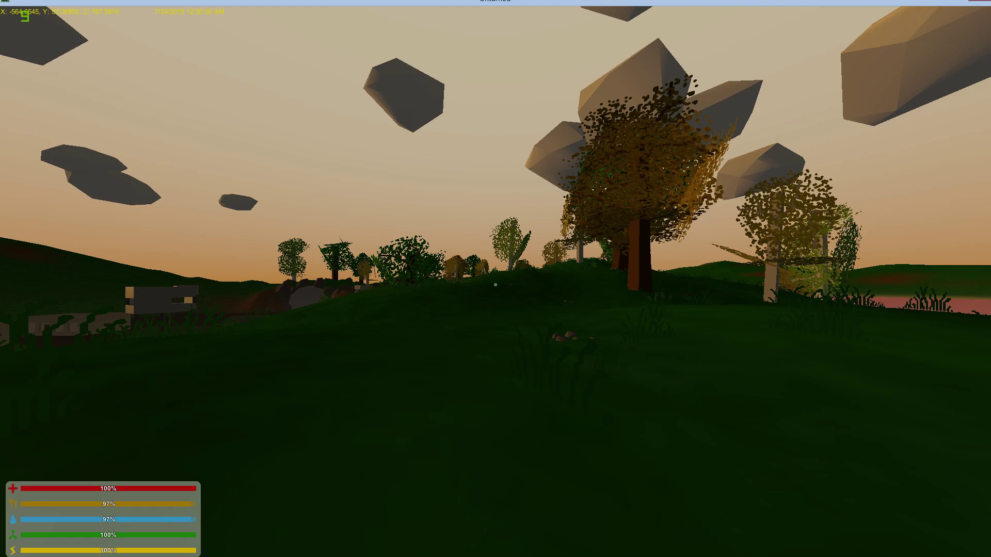
- Bring up the BANKROLL BOY$ menu over the inventory and enable Animals, Players, Zombies and Speed
key(Insert)
key(g)
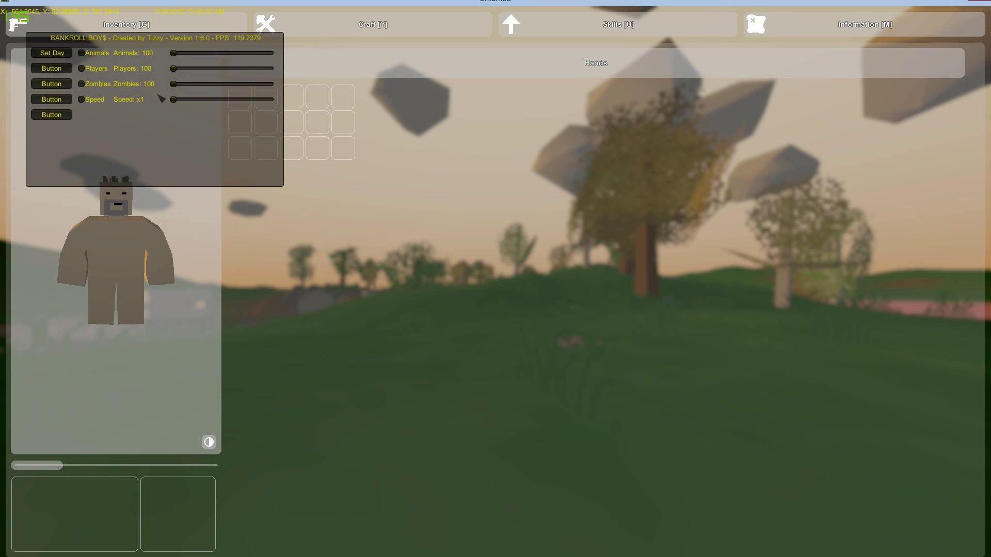
click(97, 69)
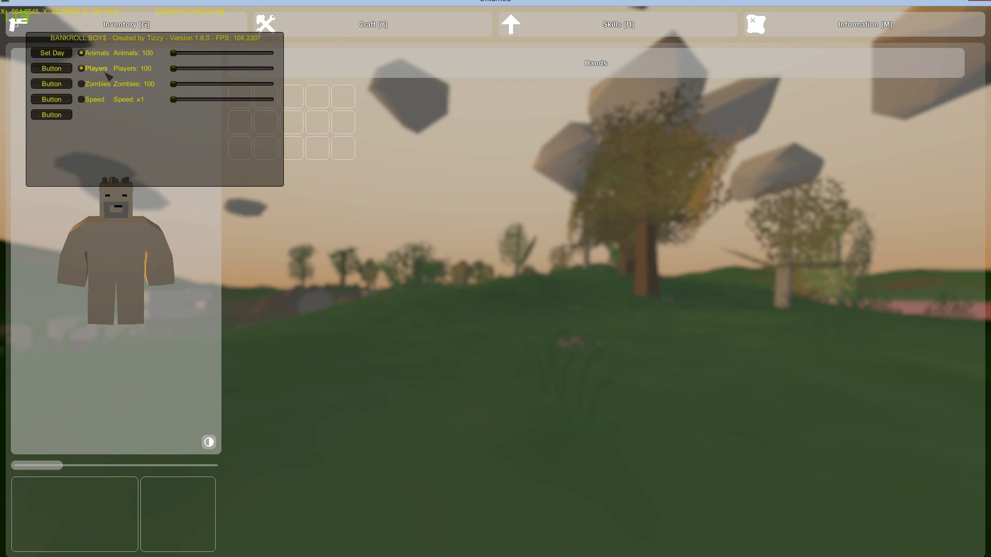
click(97, 84)
click(96, 99)
- Raise Animals to about 4479, Players to about 3984, Zombies to about 4322 and Speed to x10, then close the menu and inventory
drag(180, 53, 260, 54)
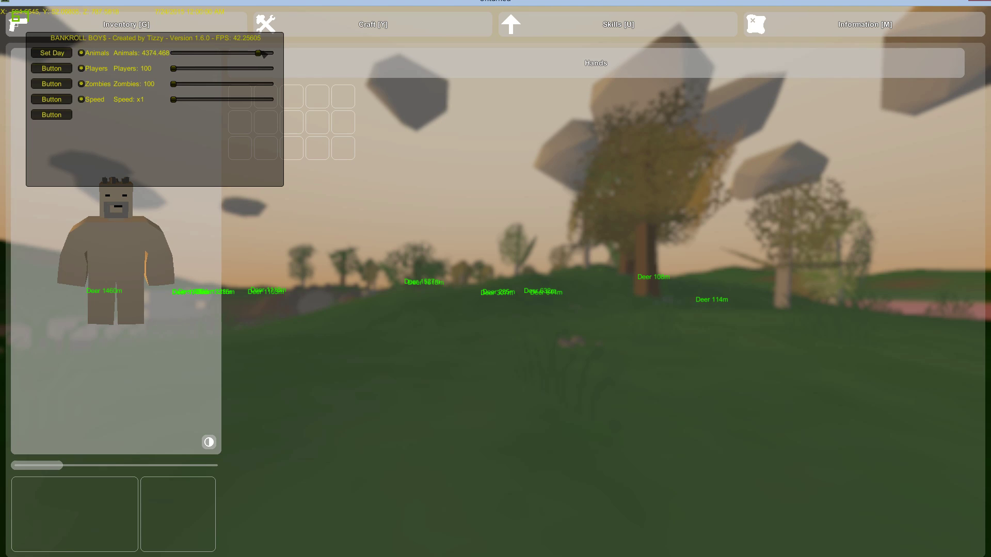
drag(194, 71, 233, 90)
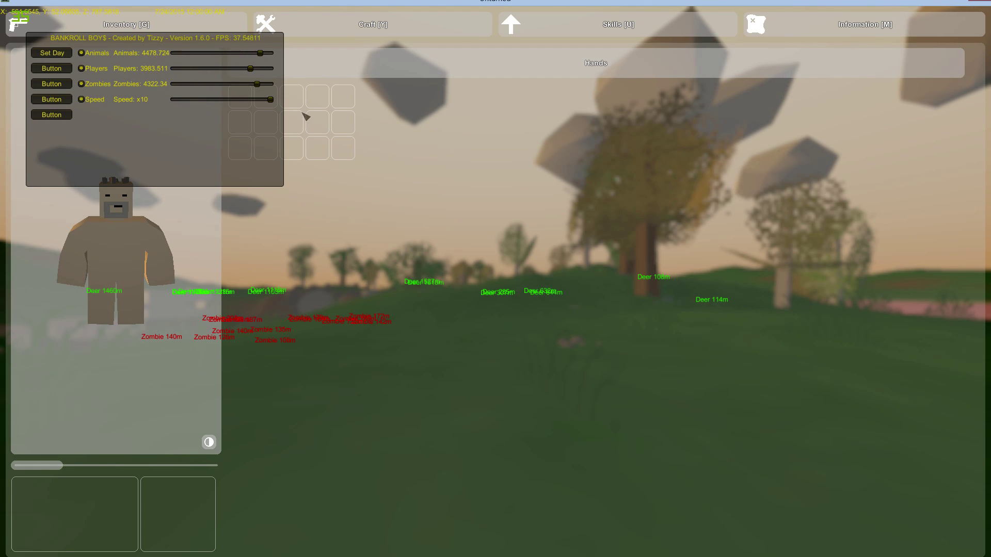
key(F1)
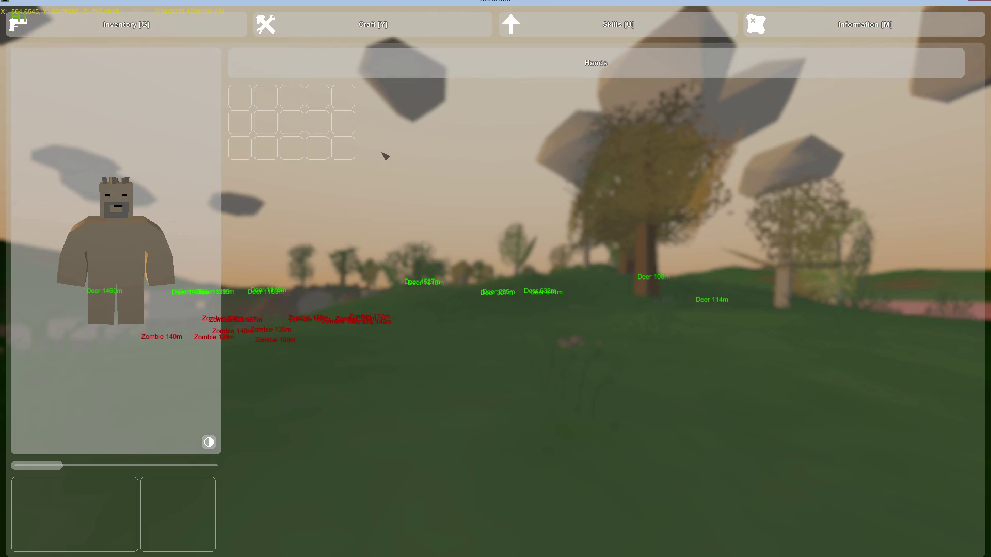
key(g)
- Sprint across the grass and look around to check the animal and zombie distance labels
key(w)
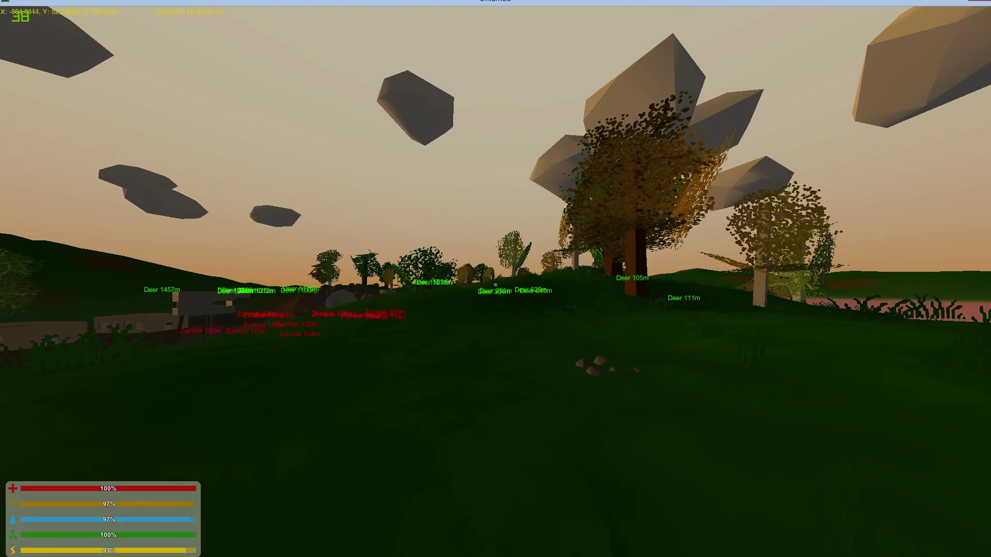
key(shift+w)
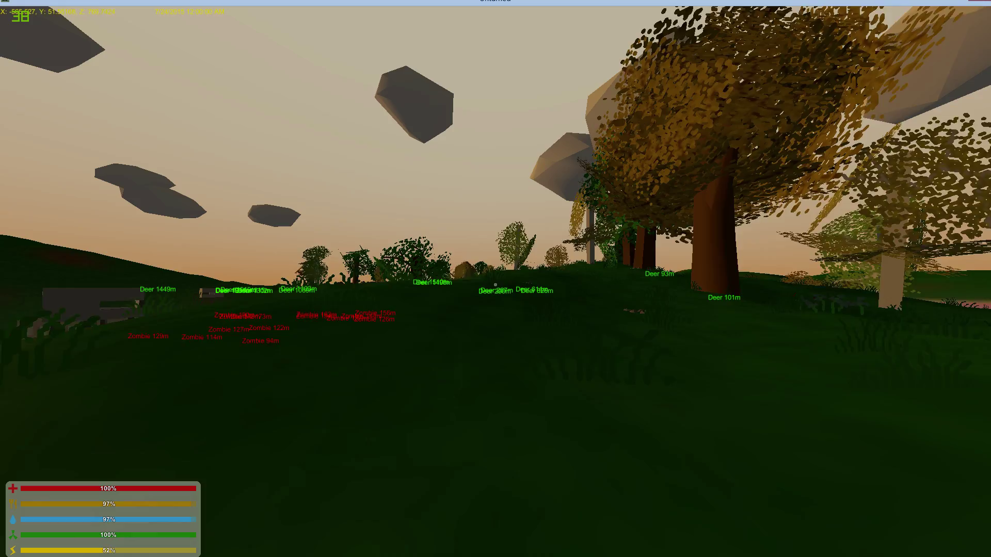
key(shift+w)
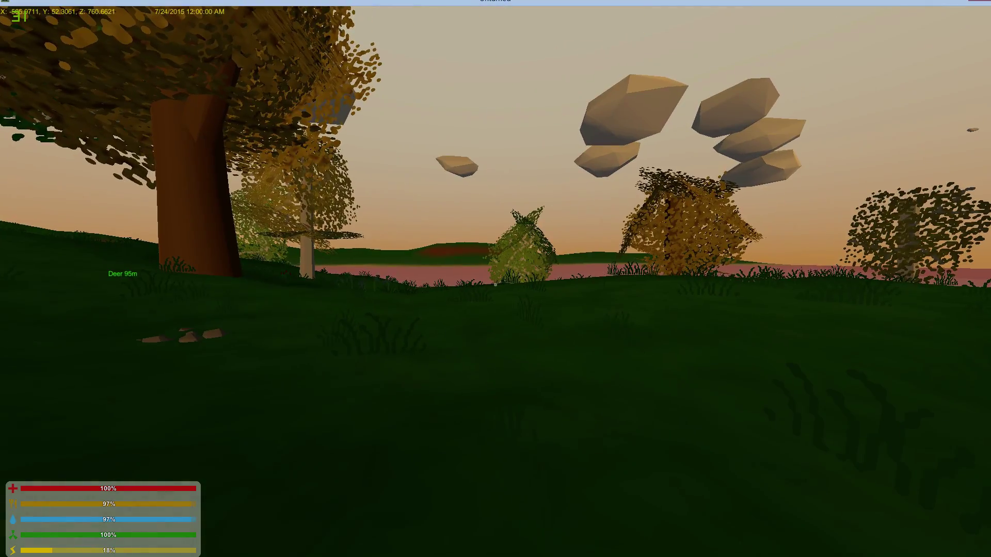
key(m)
key(m)
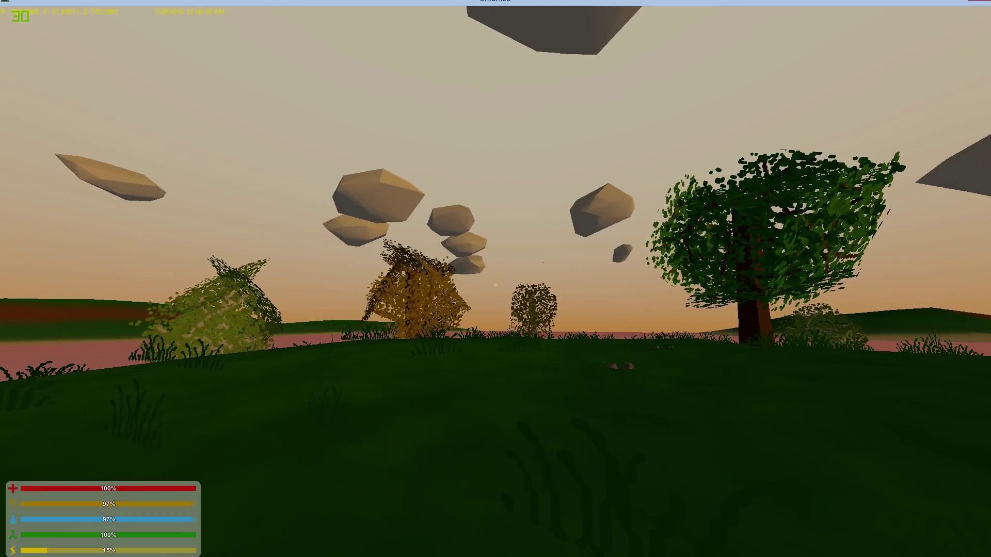
- Reopen the hack menu over the map, lower Animals to 100, Zombies to about 178 and Players to about 282, and close both
key(m)
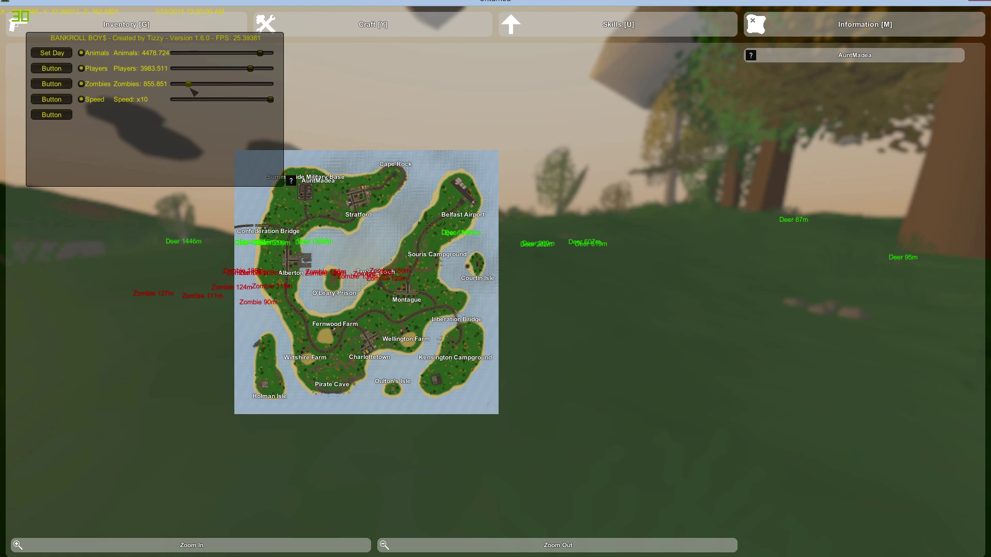
drag(182, 53, 178, 57)
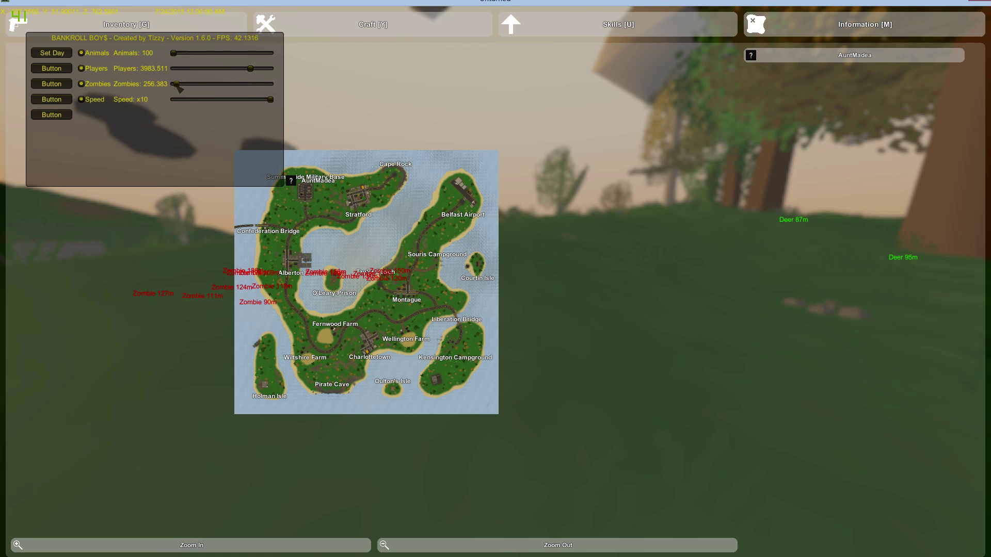
drag(176, 87, 176, 86)
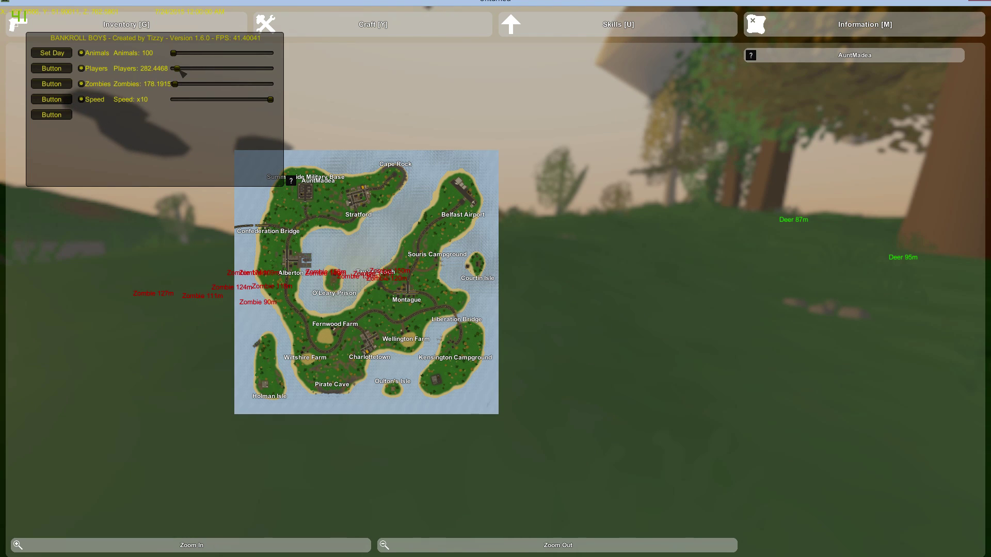
key(Insert)
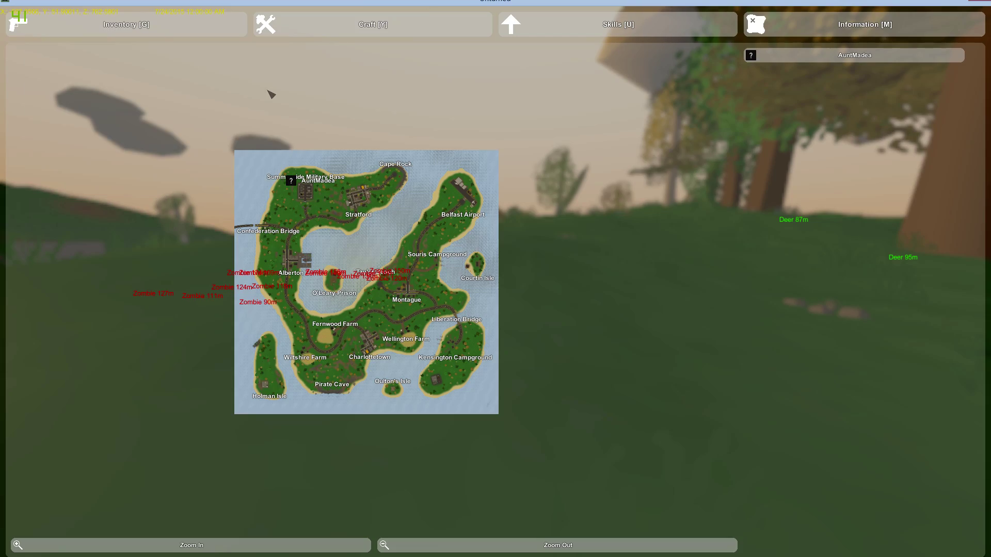
key(m)
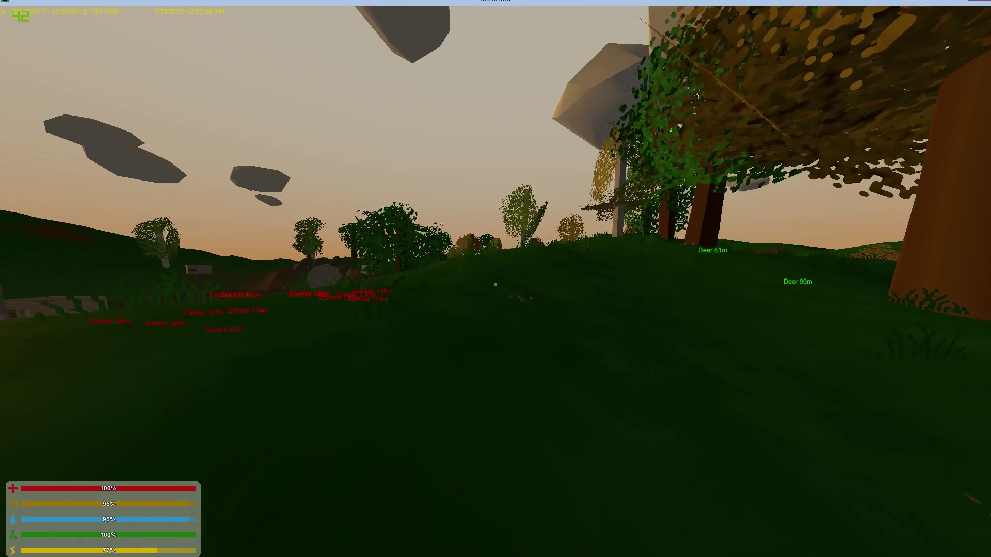
- Sprint over the hill and examine the zombie labels around the walled base and the nearby deer labels
key(shift+w)
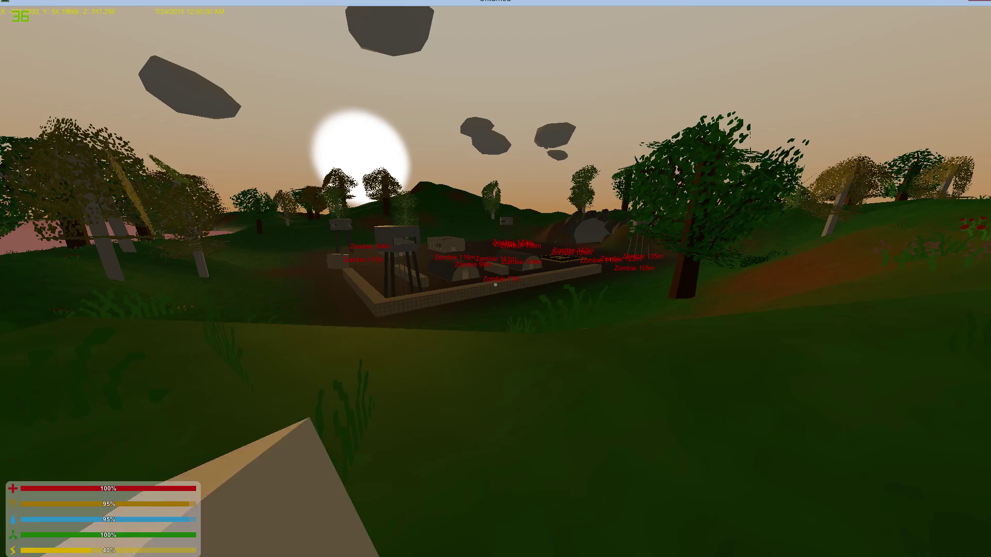
key(m)
key(m)
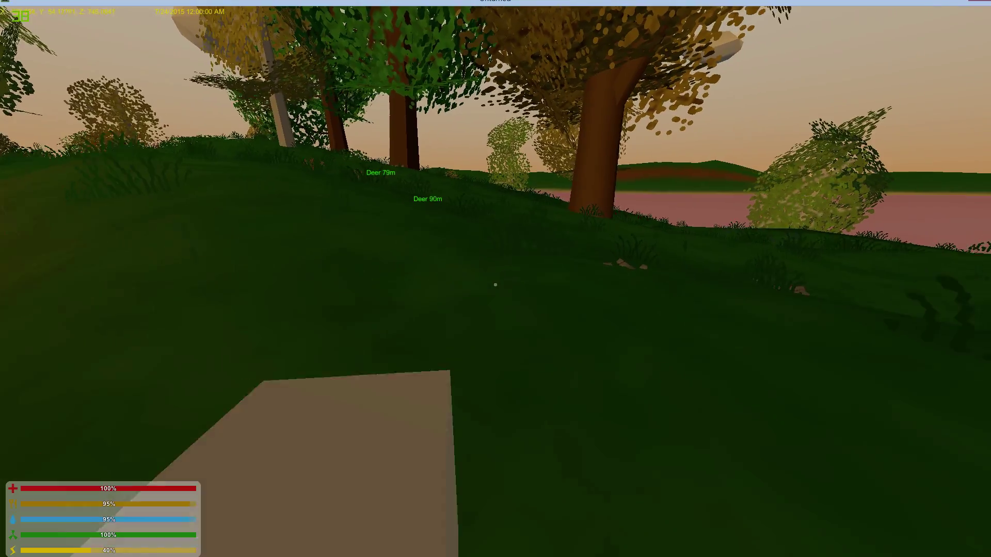